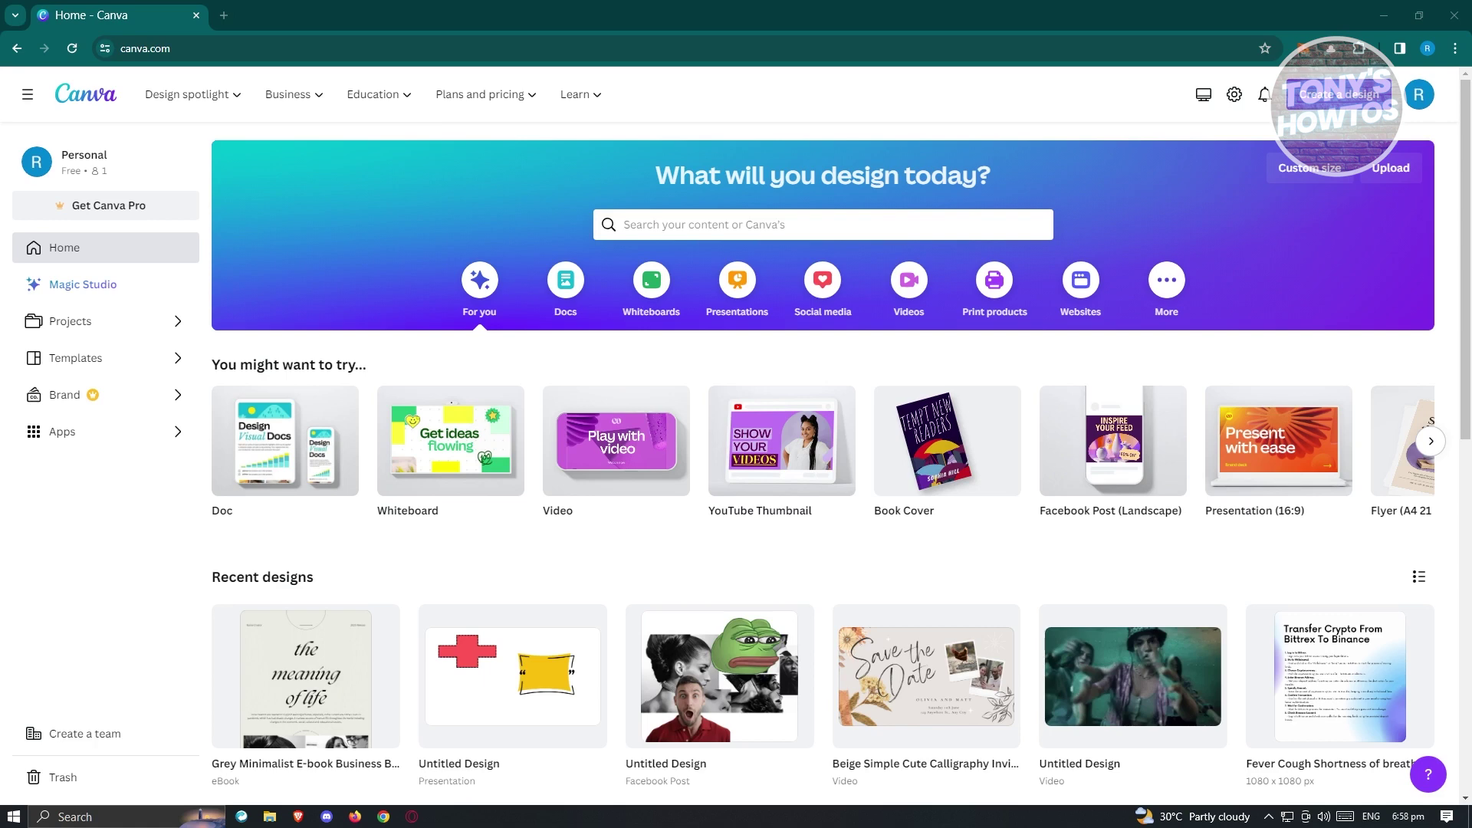
Bring up the Create a design menu on the Canva home page
left_click(1329, 104)
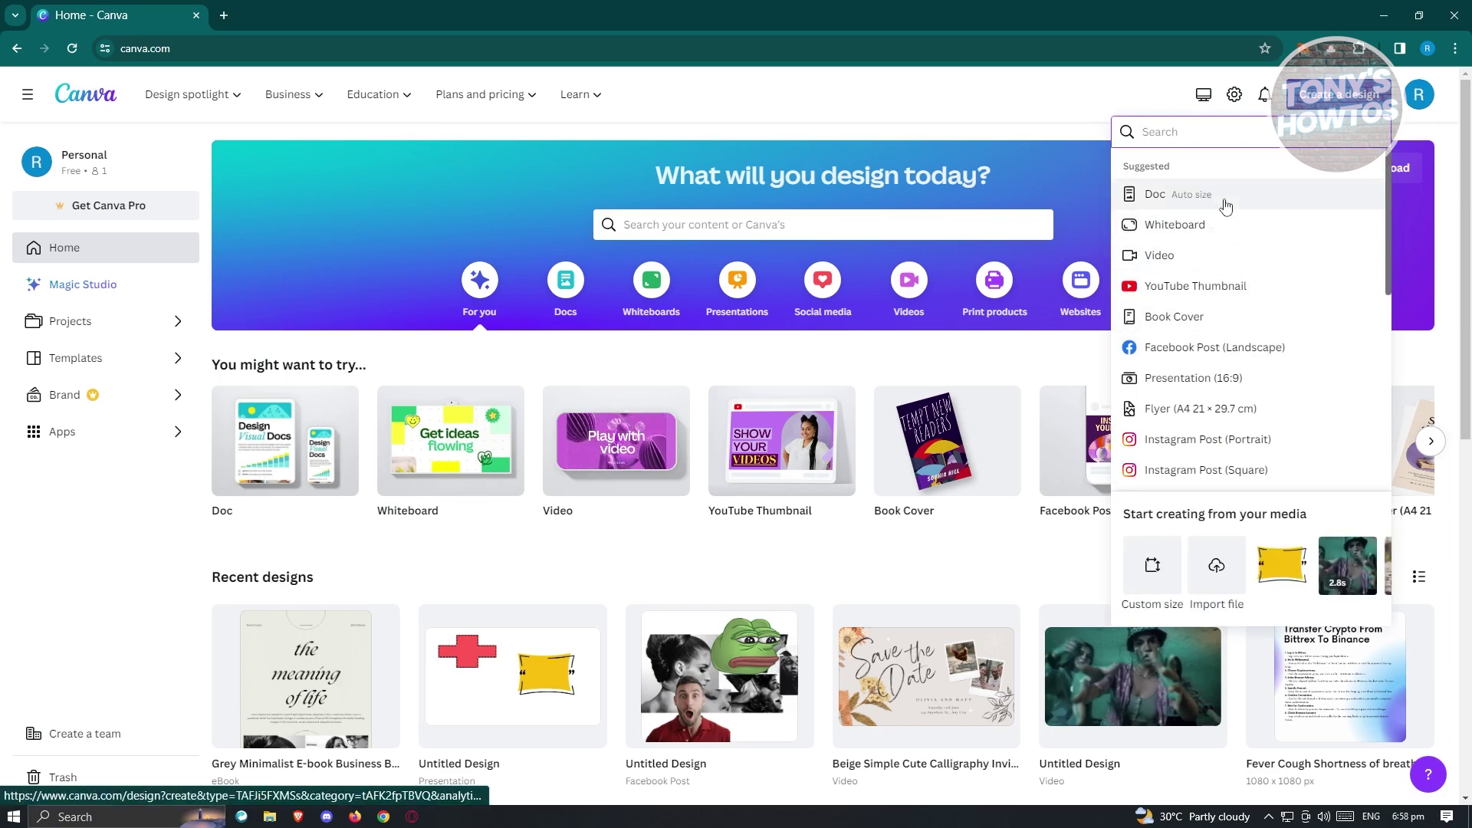
Start a blank 16:9 presentation and scroll its templates toward 'What is That?'
left_click(1290, 383)
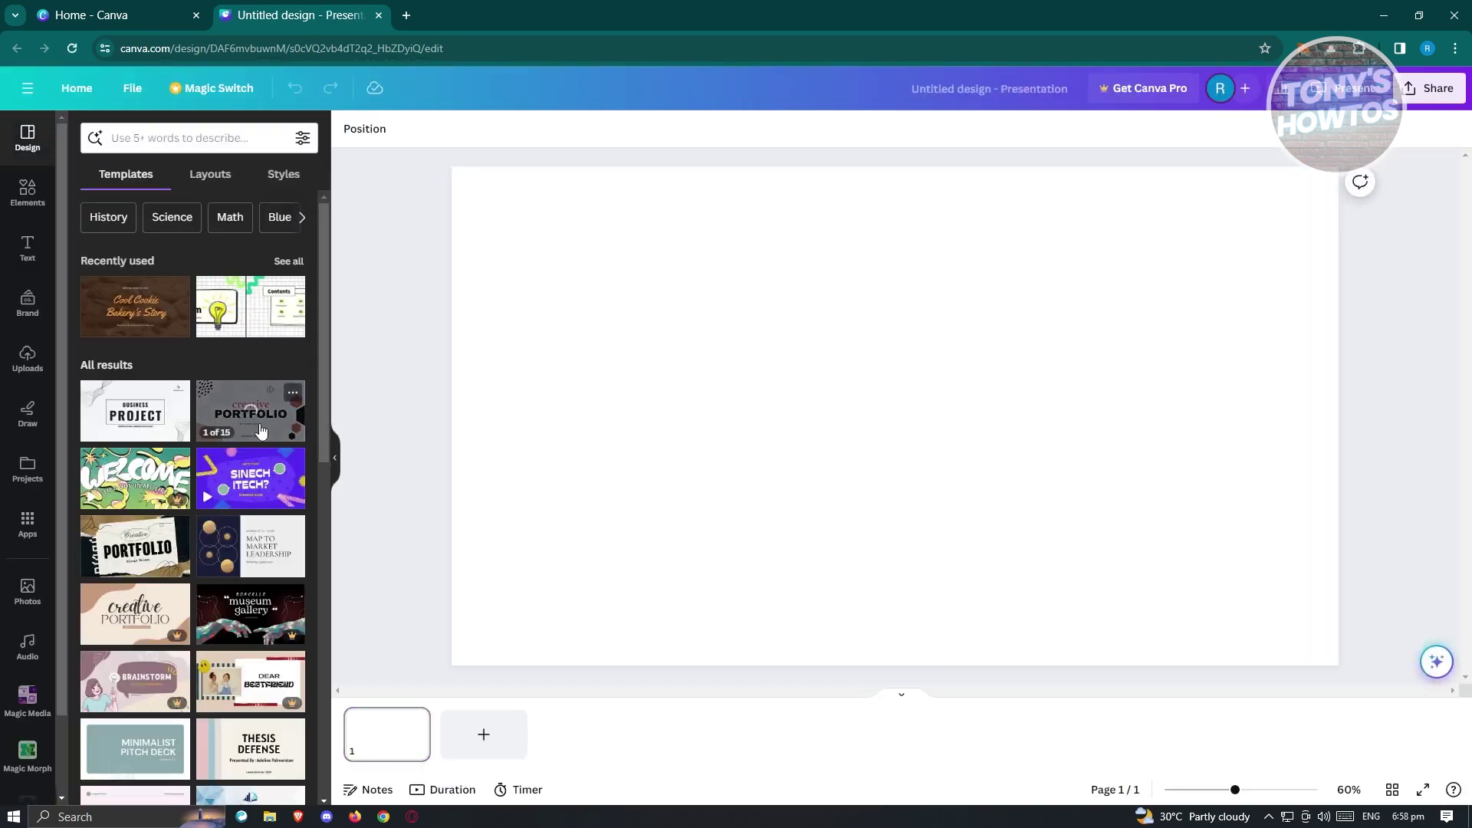
scroll(261, 429, "down", 2)
mouse_move(184, 541)
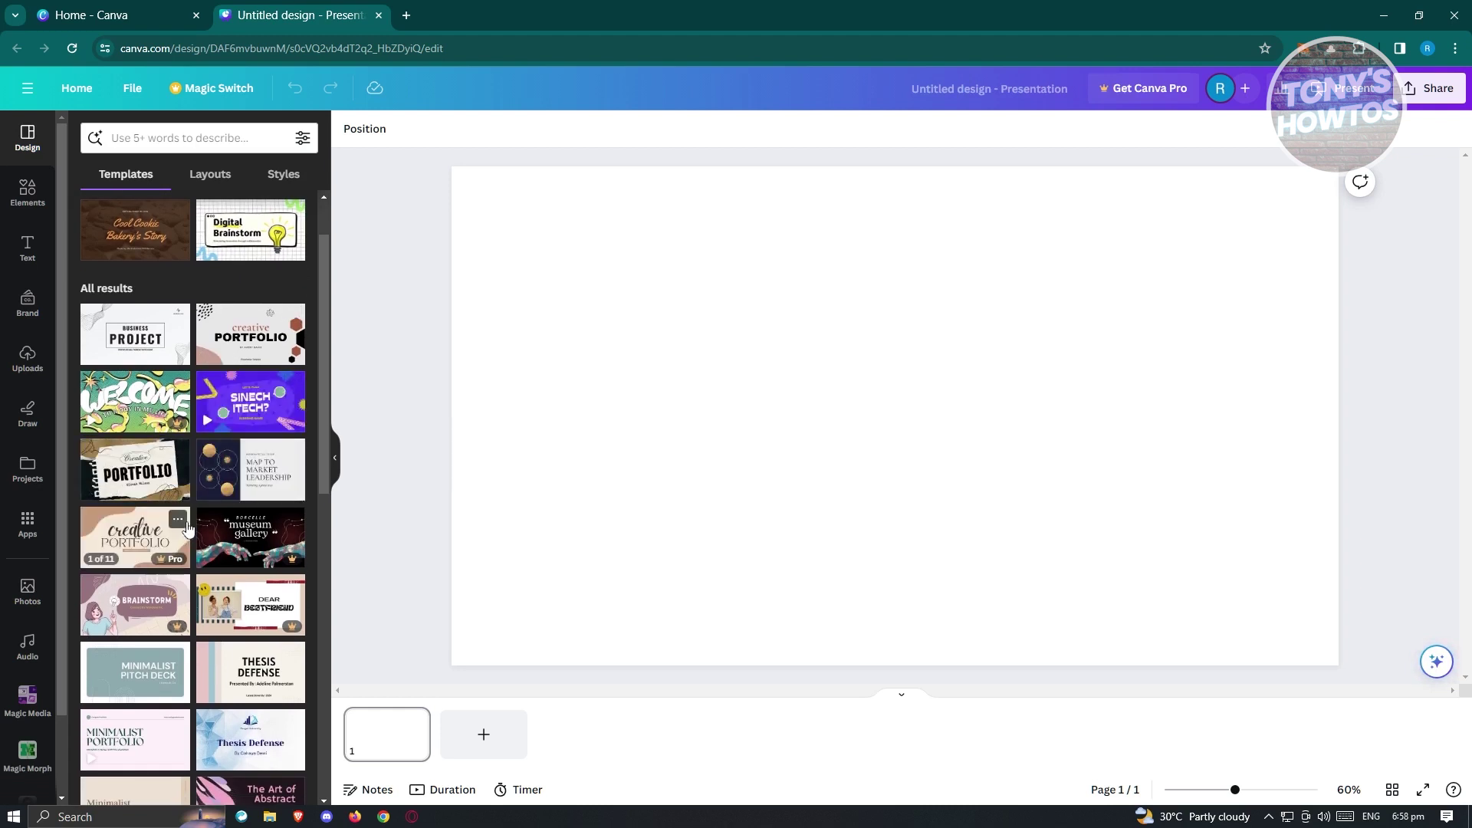
scroll(184, 540, "down", 5)
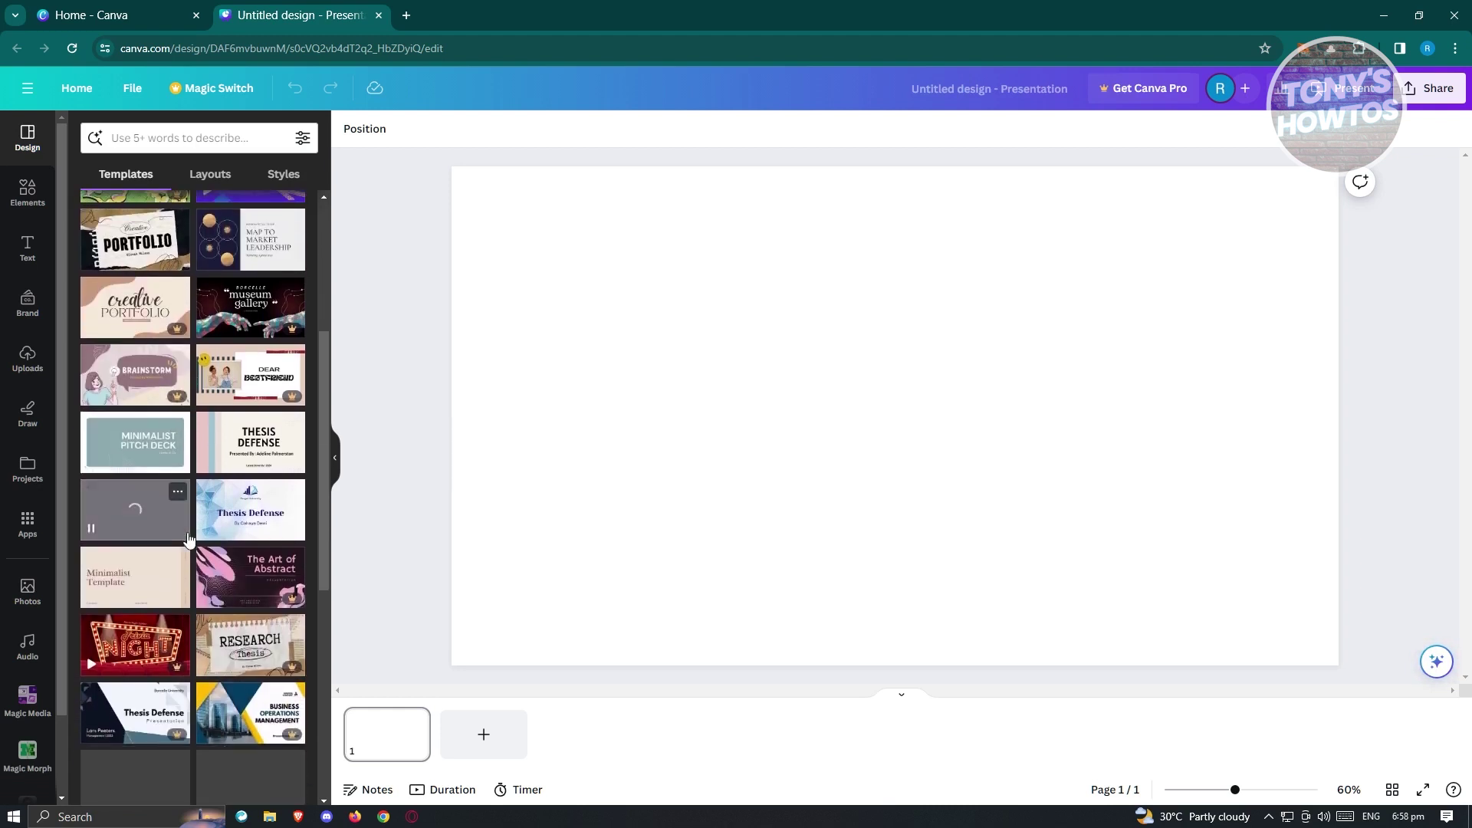
scroll(250, 650, "down", 3)
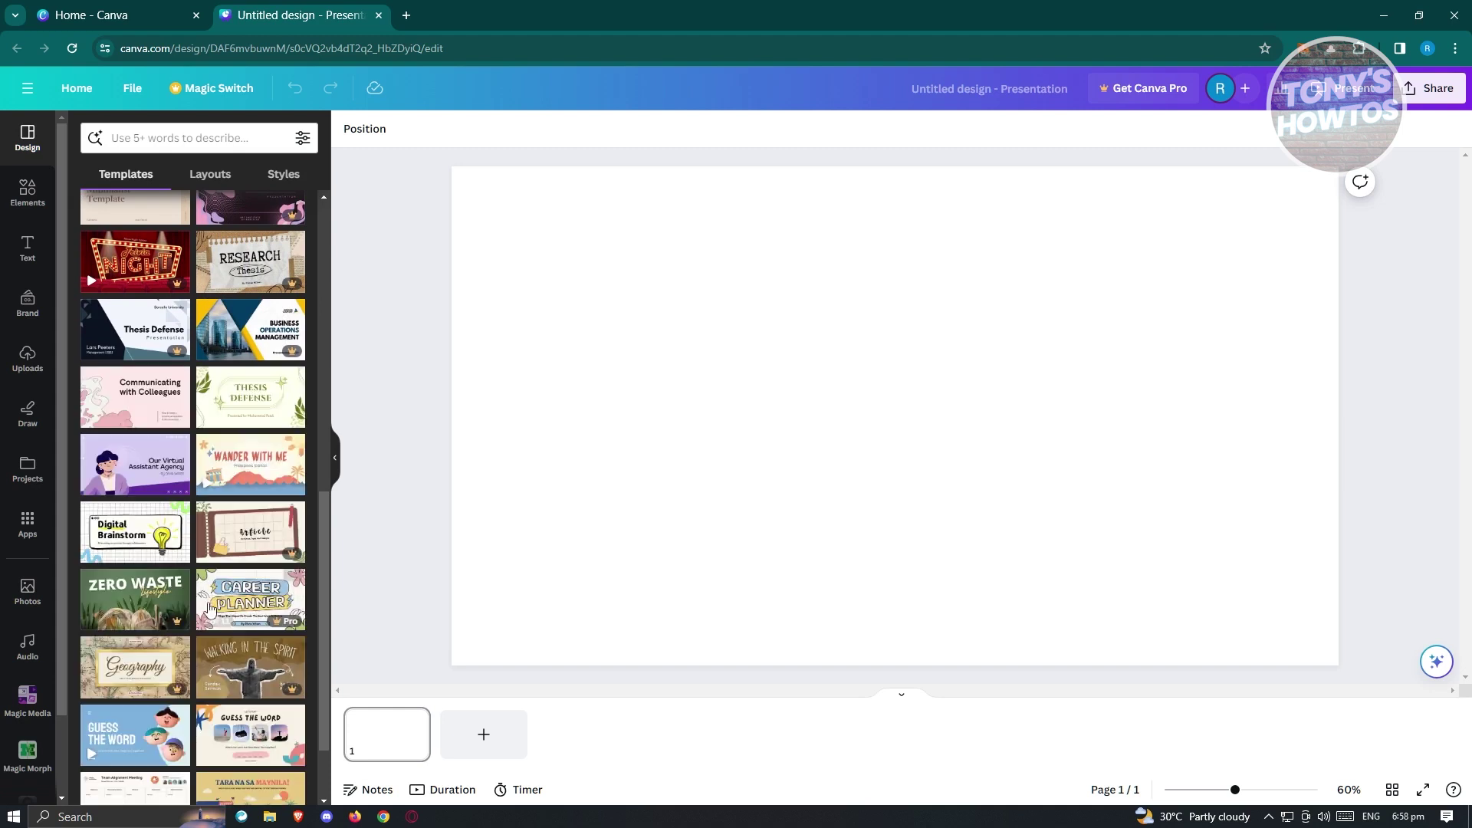
scroll(253, 613, "down", 1)
scroll(253, 614, "down", 5)
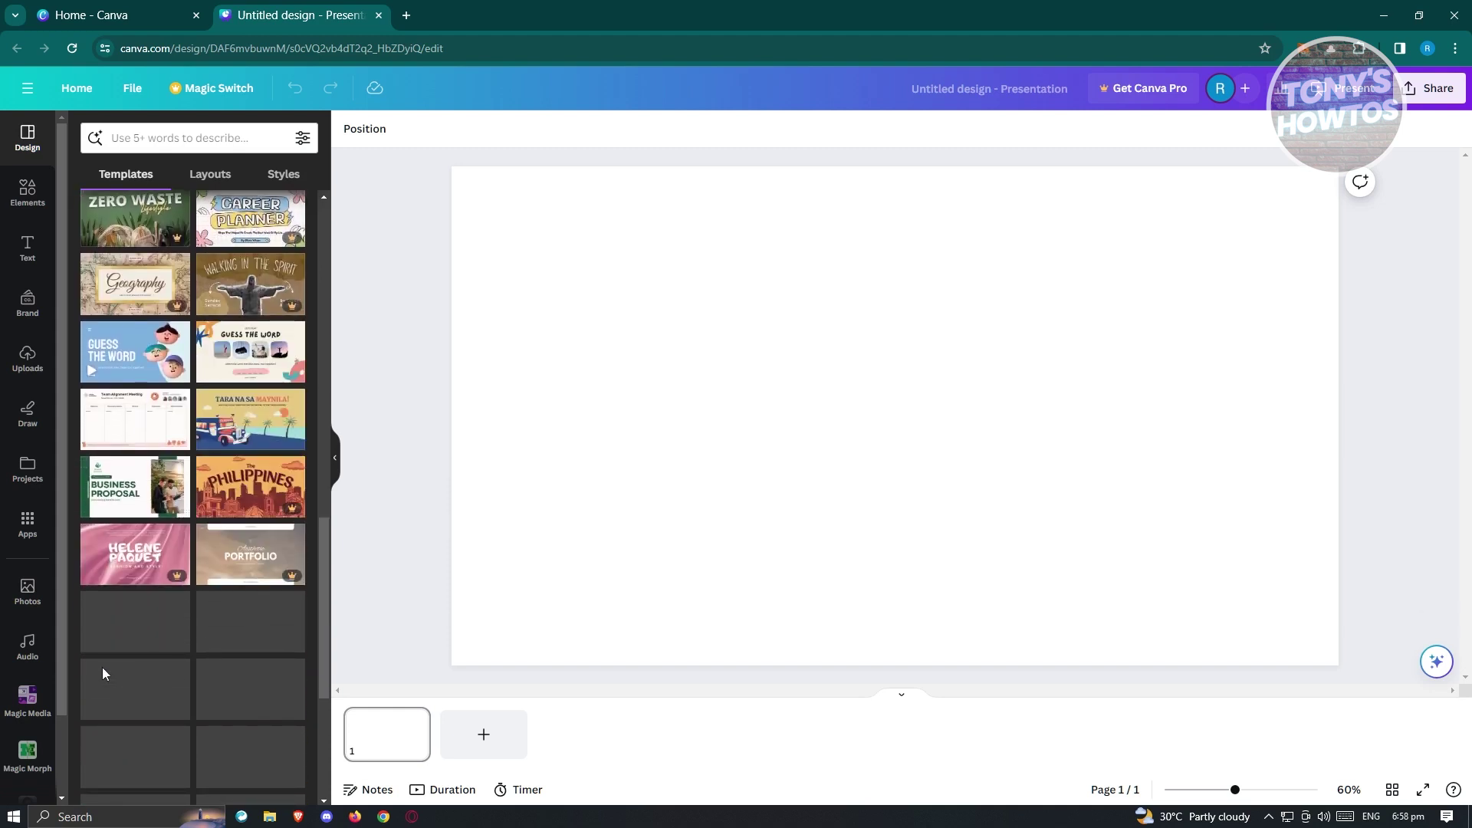
scroll(207, 639, "down", 1)
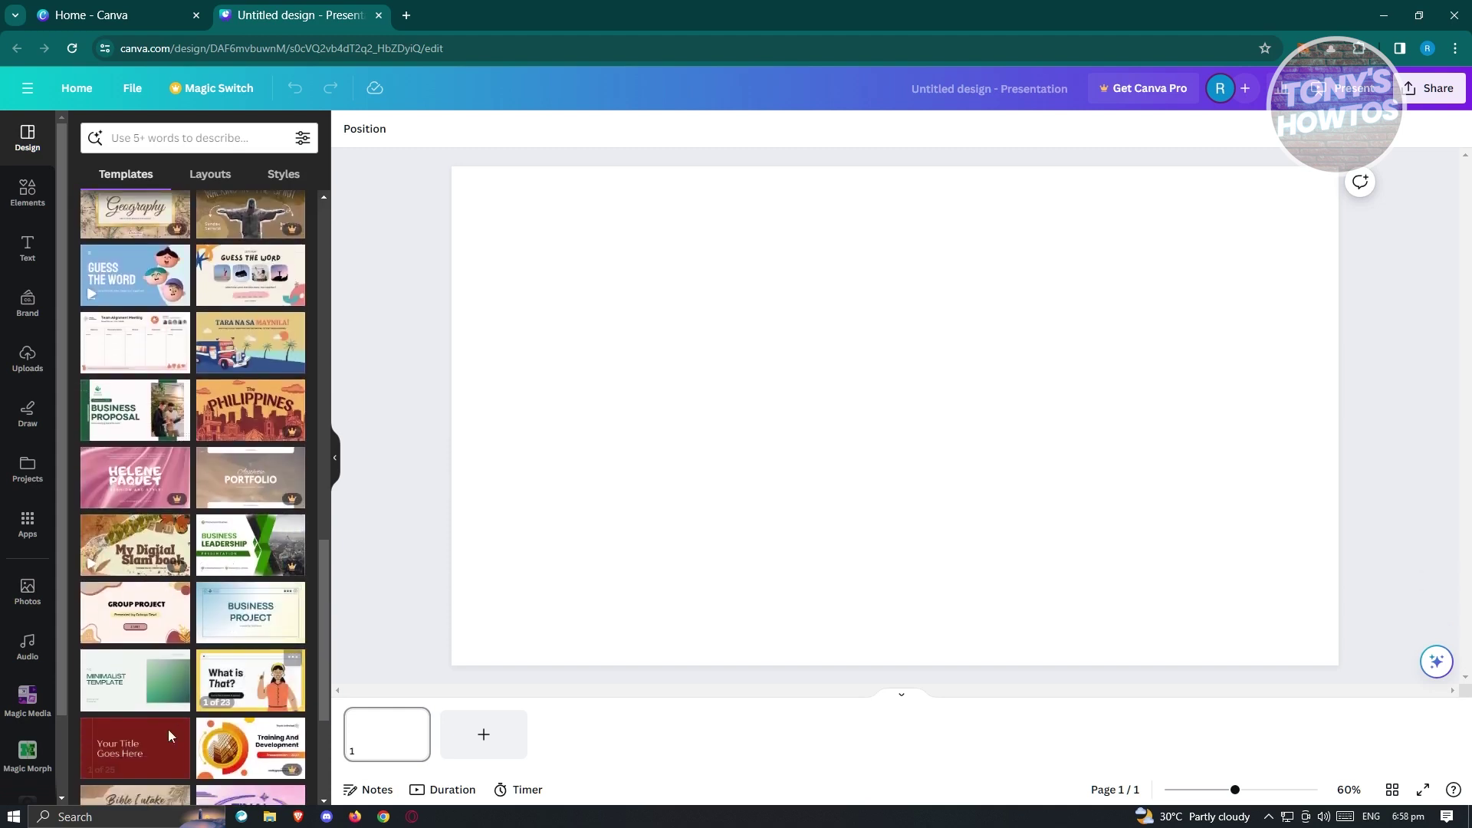
scroll(89, 741, "down", 2)
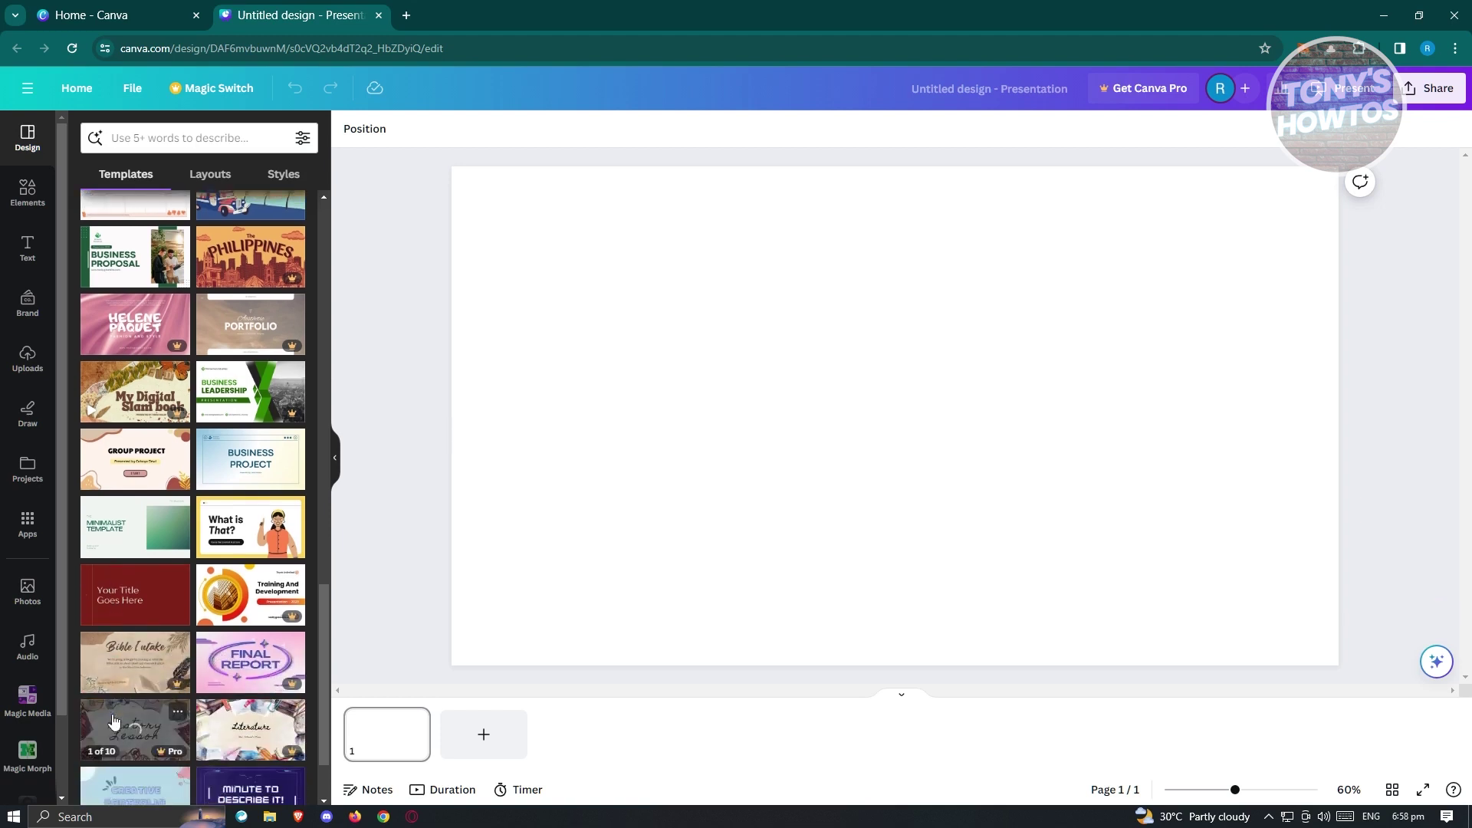
Apply all 23 pages of the 'What is That?' template and select the title group
left_click(243, 528)
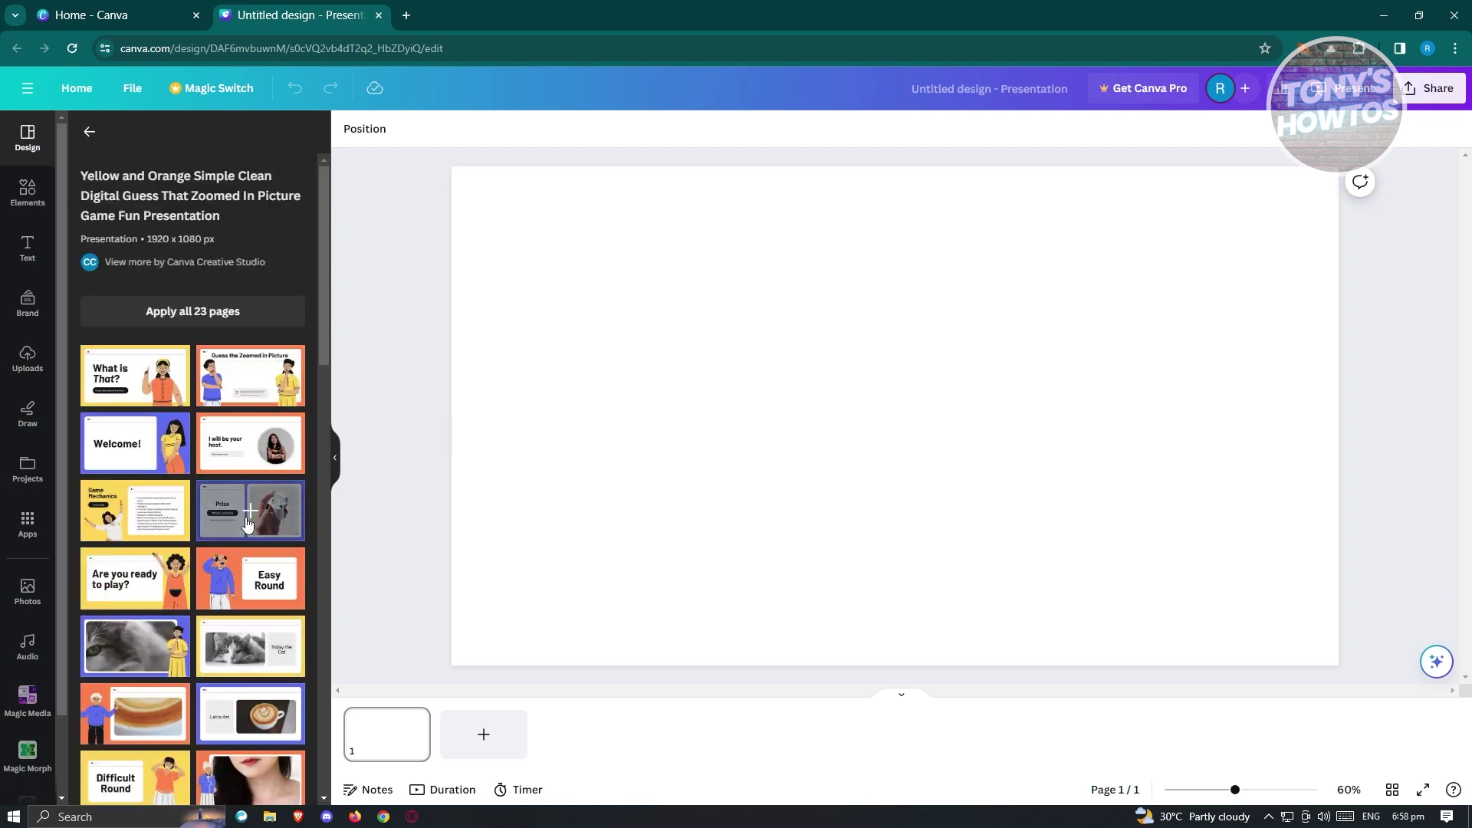
left_click(242, 313)
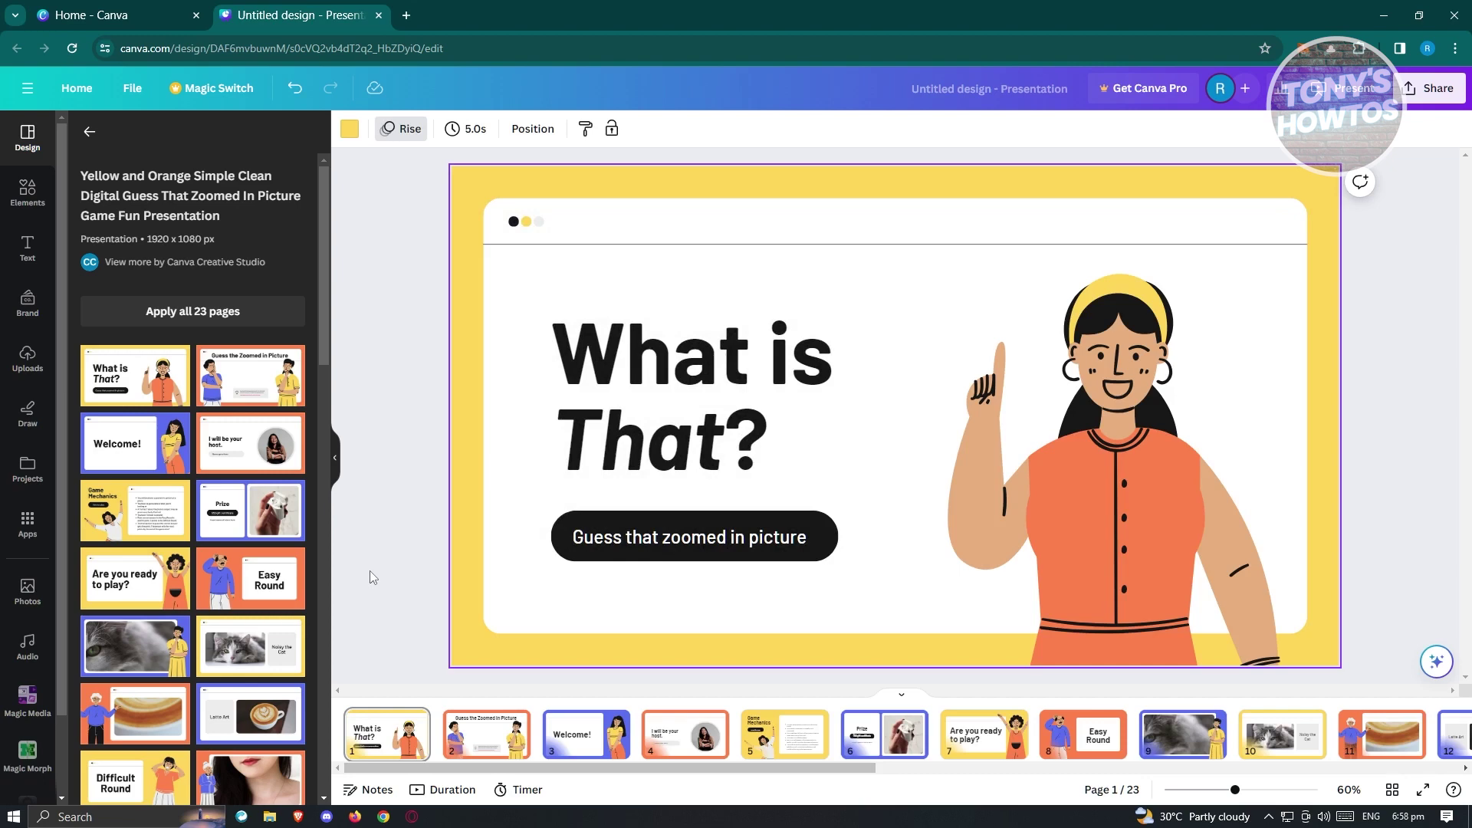
left_click(389, 577)
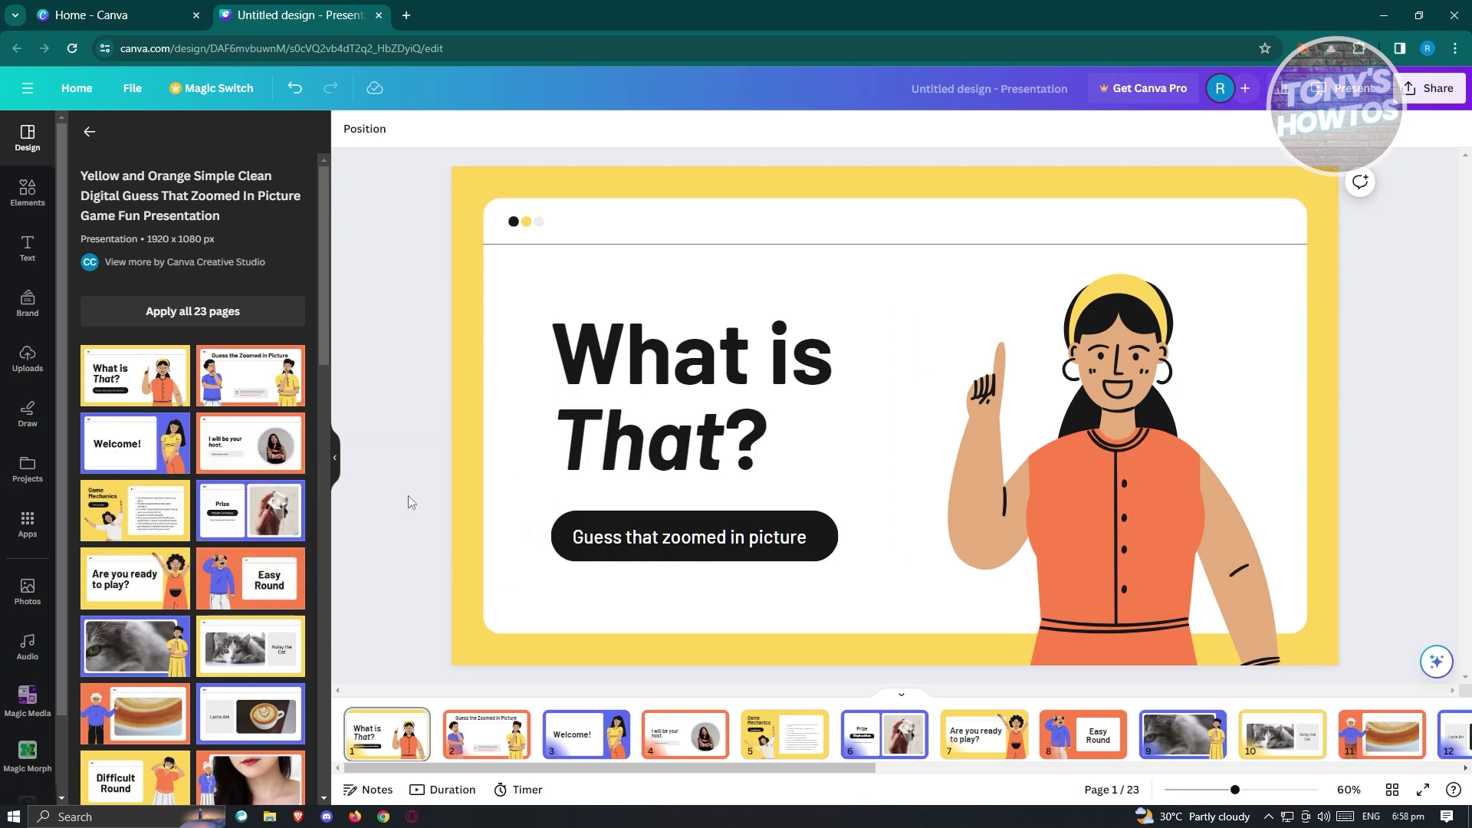
left_click(675, 355)
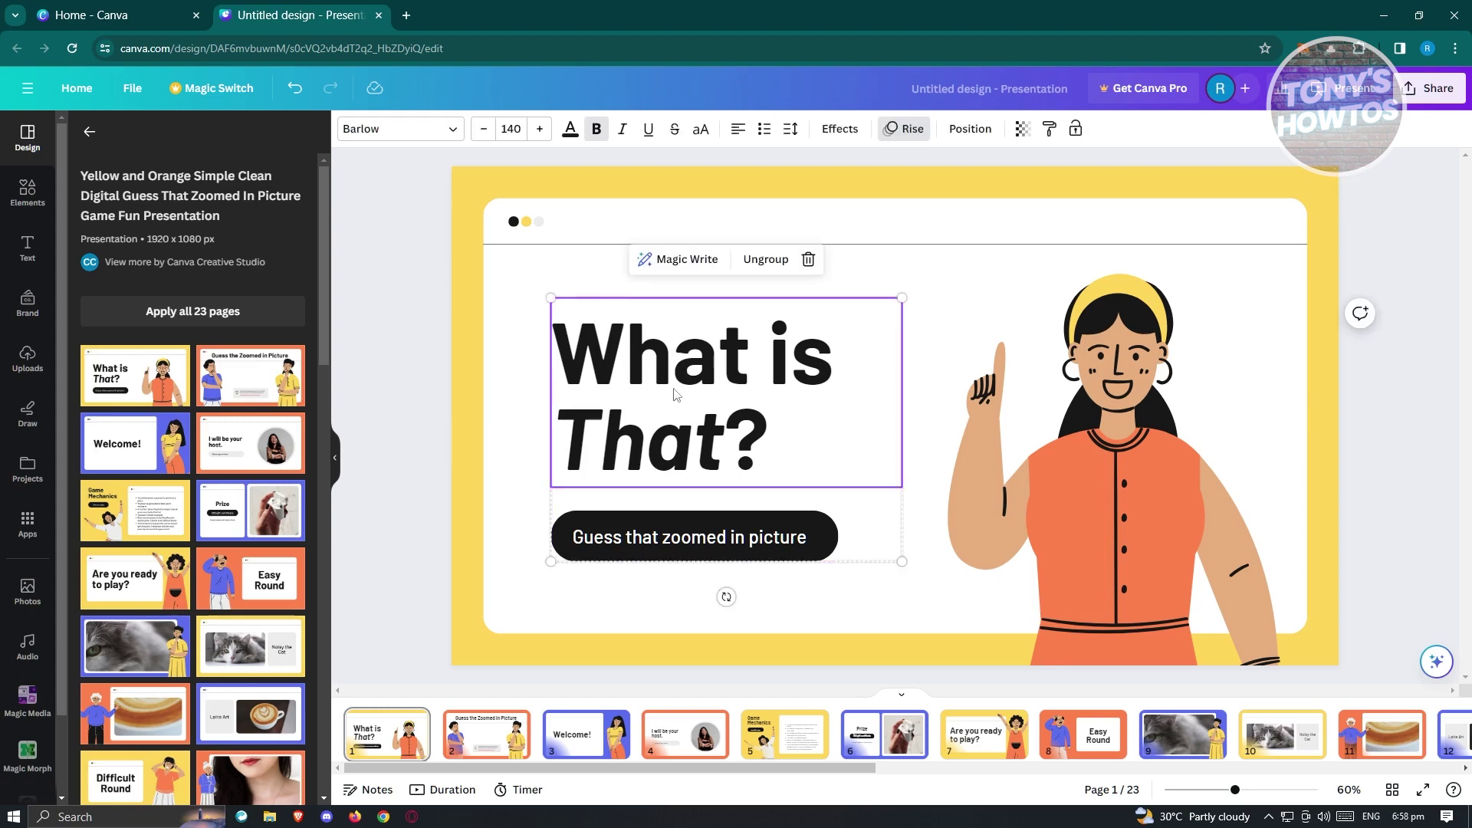
Select the 'What is That?' title text and hyperlink it to google.com
double_click(750, 443)
left_click_drag(772, 443, 539, 356)
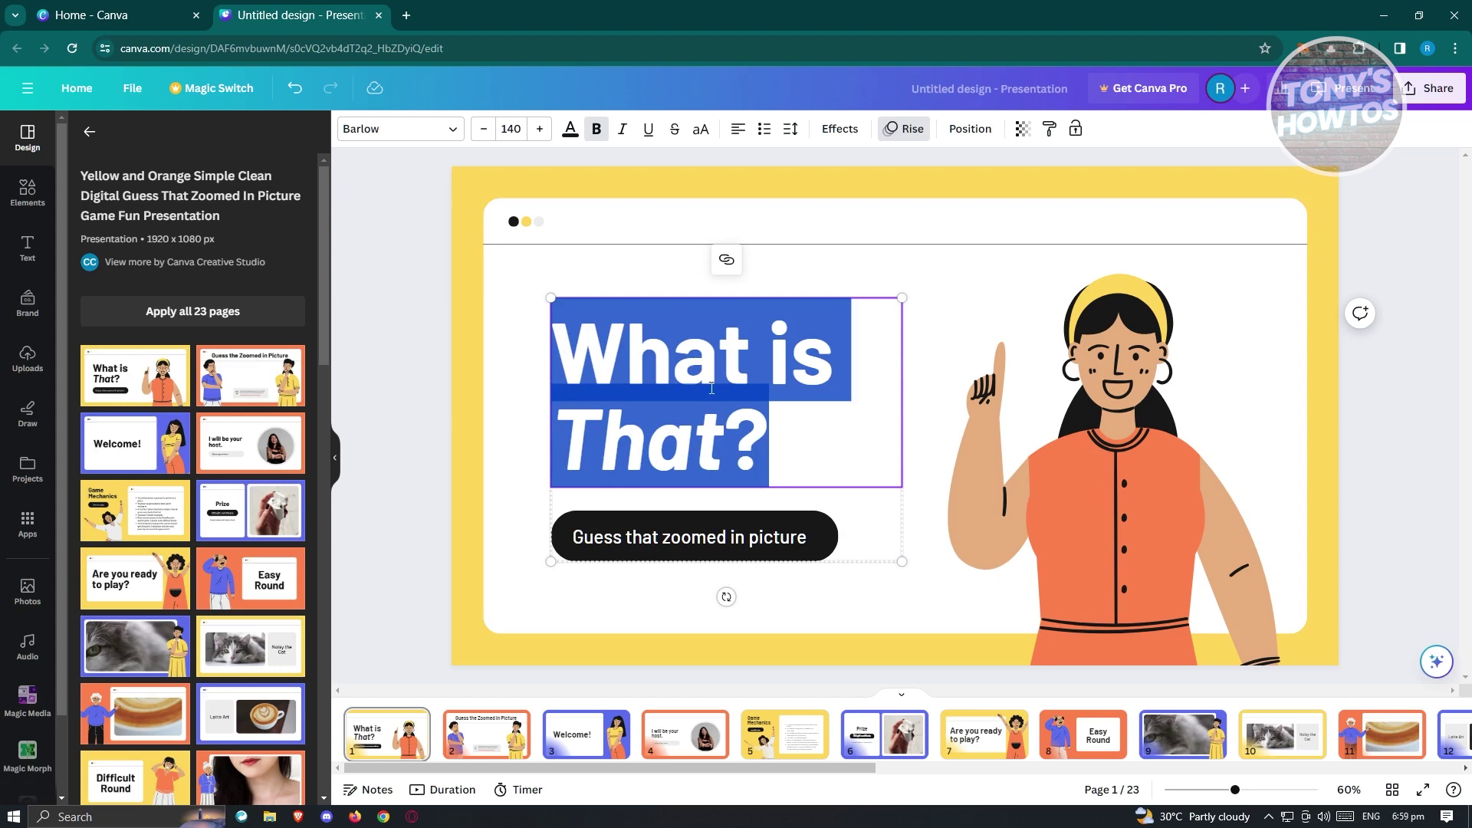
left_click(732, 265)
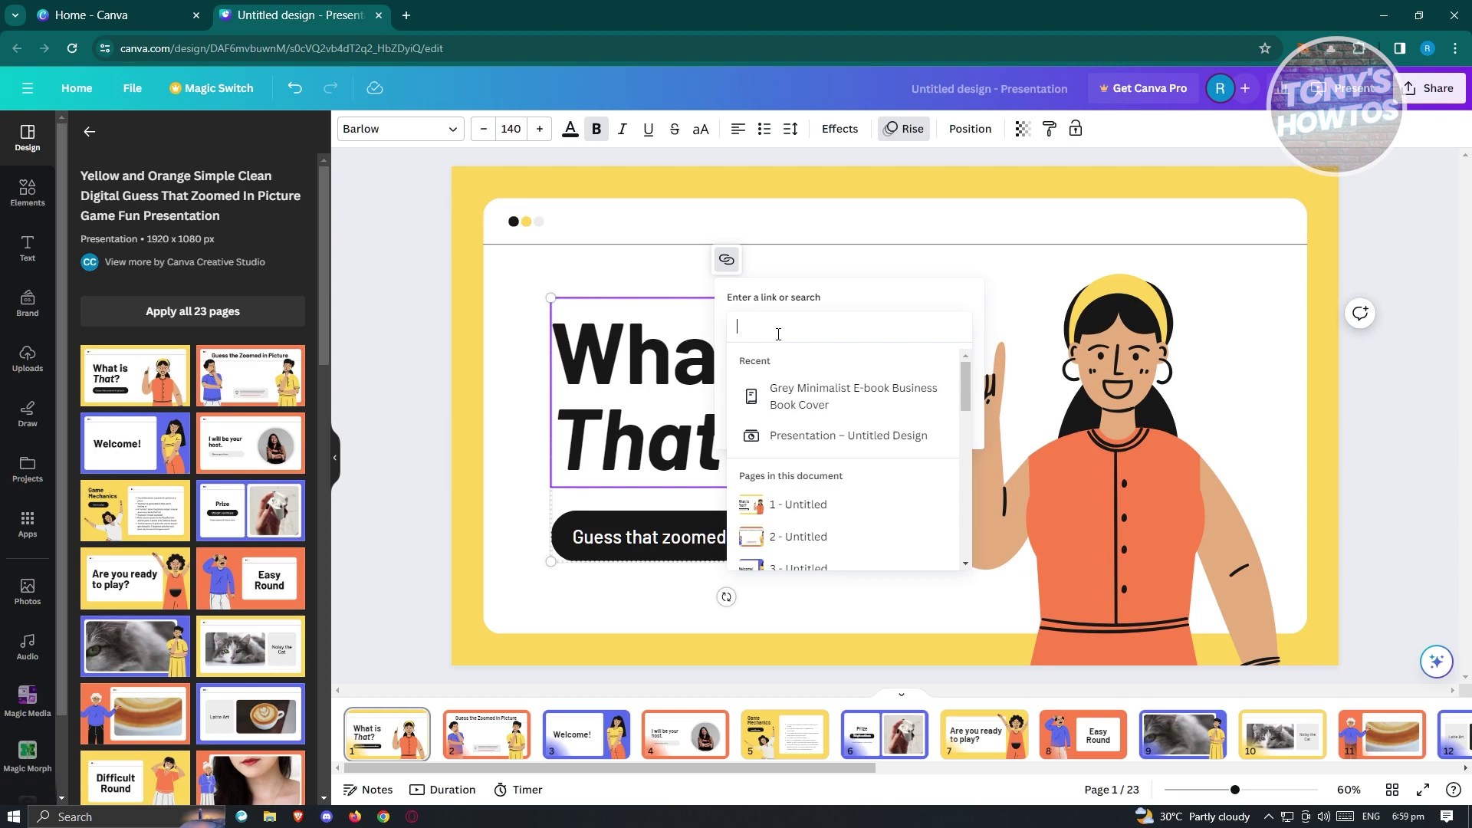
type("GOOGLE.COM")
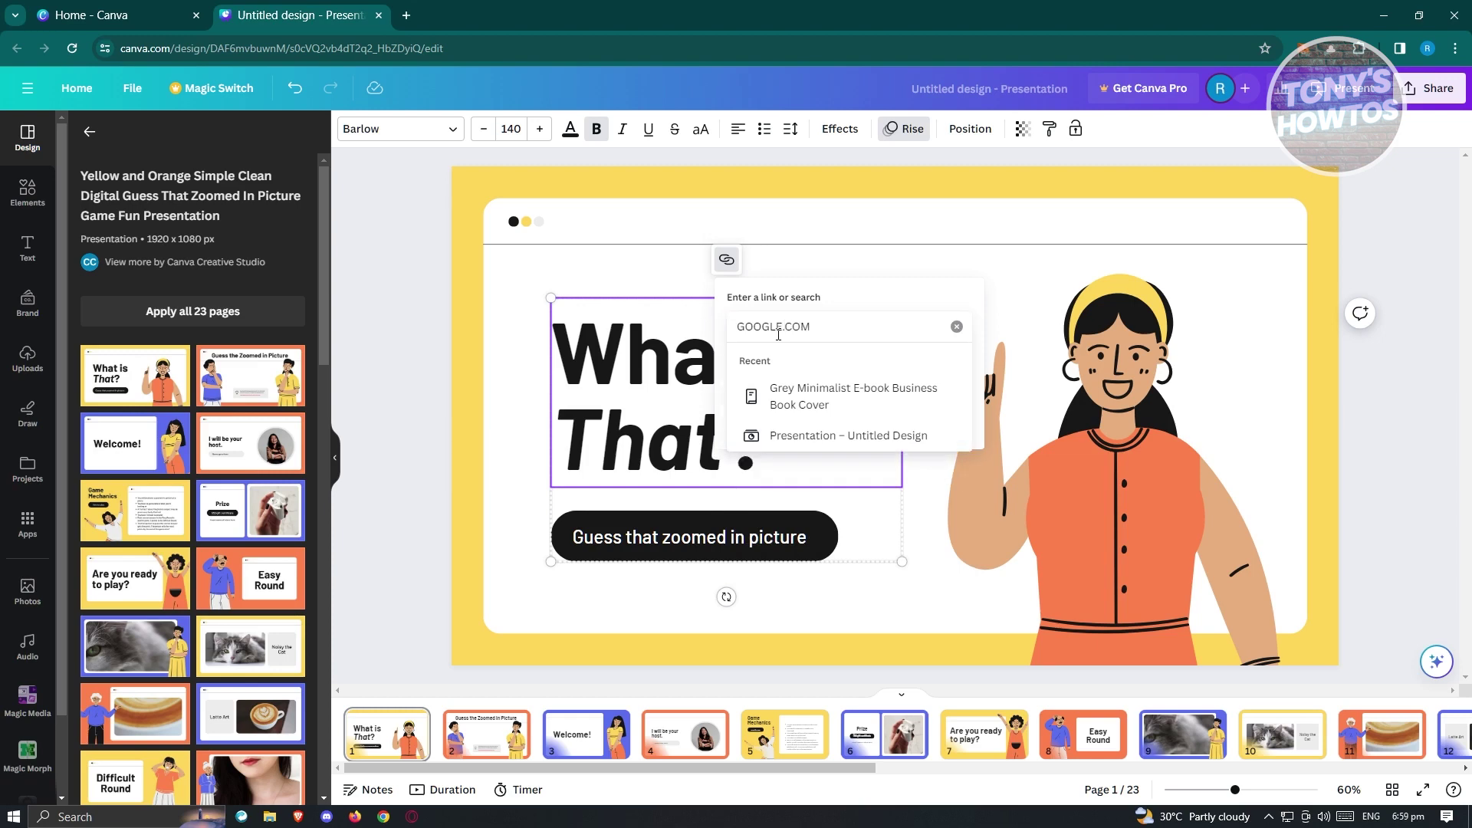
key("Return")
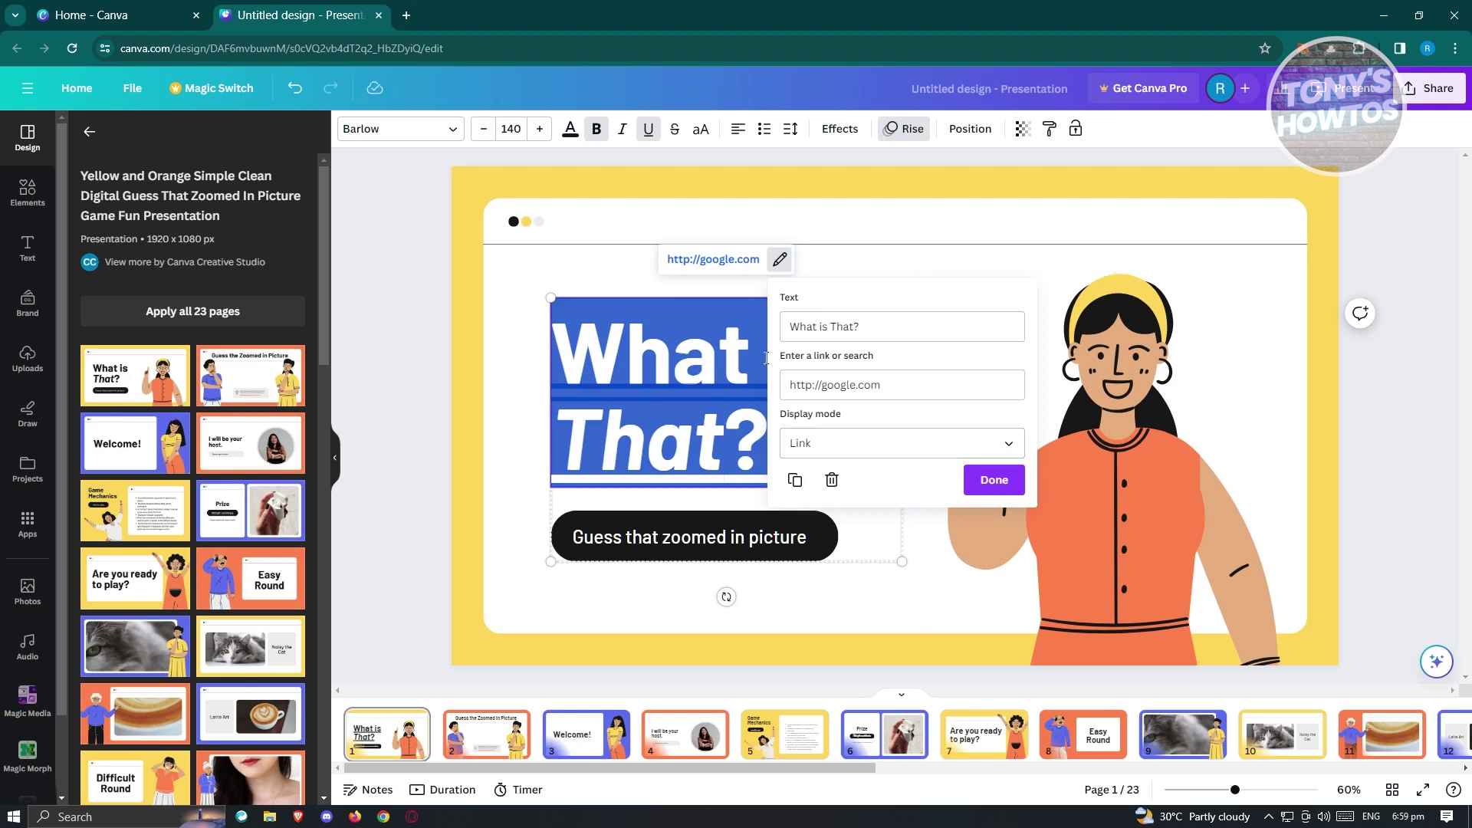
Close the link editor and select the title-and-button group on slide 1
left_click(397, 416)
left_click(397, 415)
left_click(816, 534)
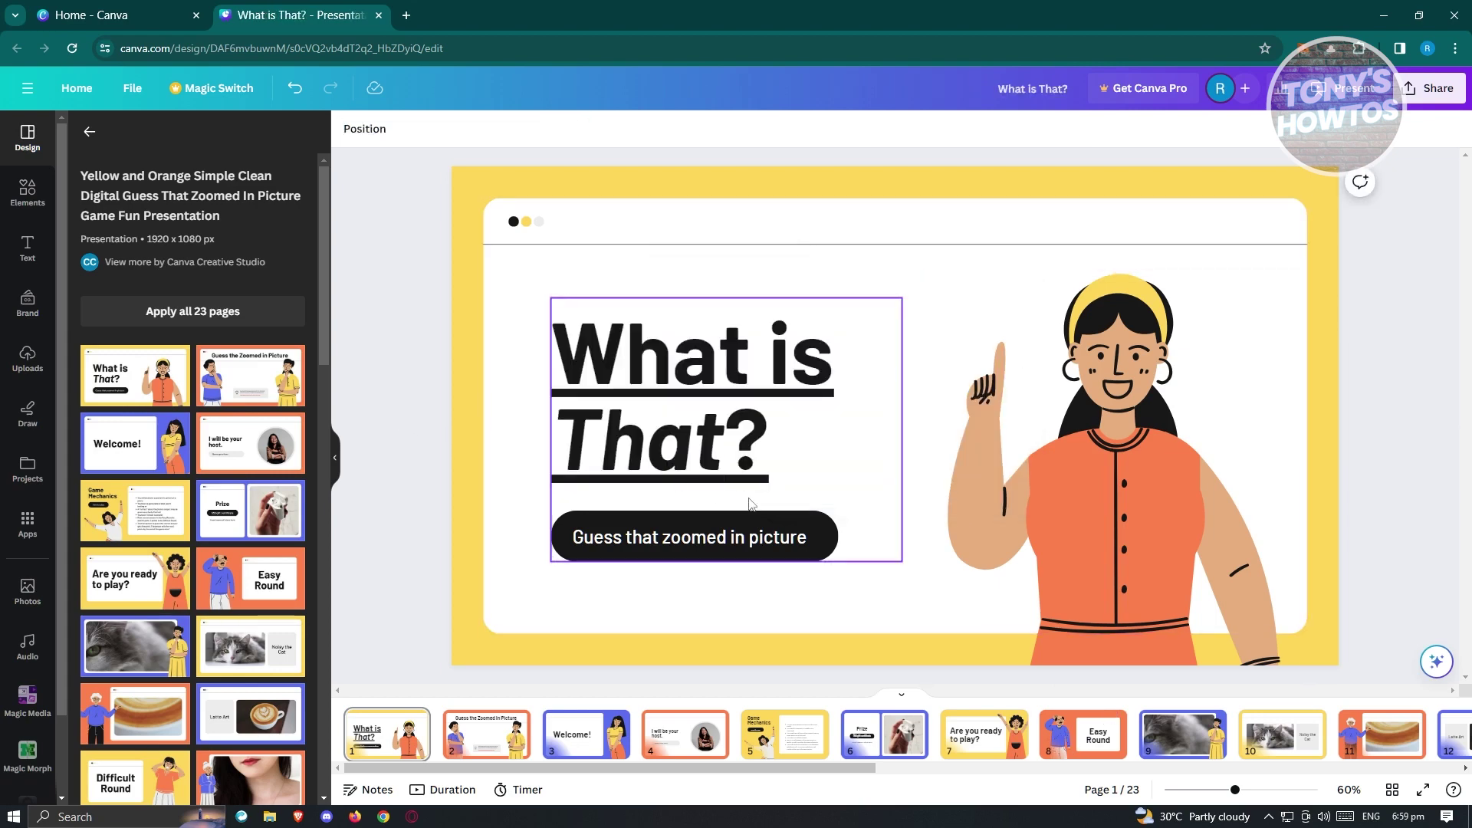
Deselect the slide elements and bring up the Share panel
left_click(829, 537)
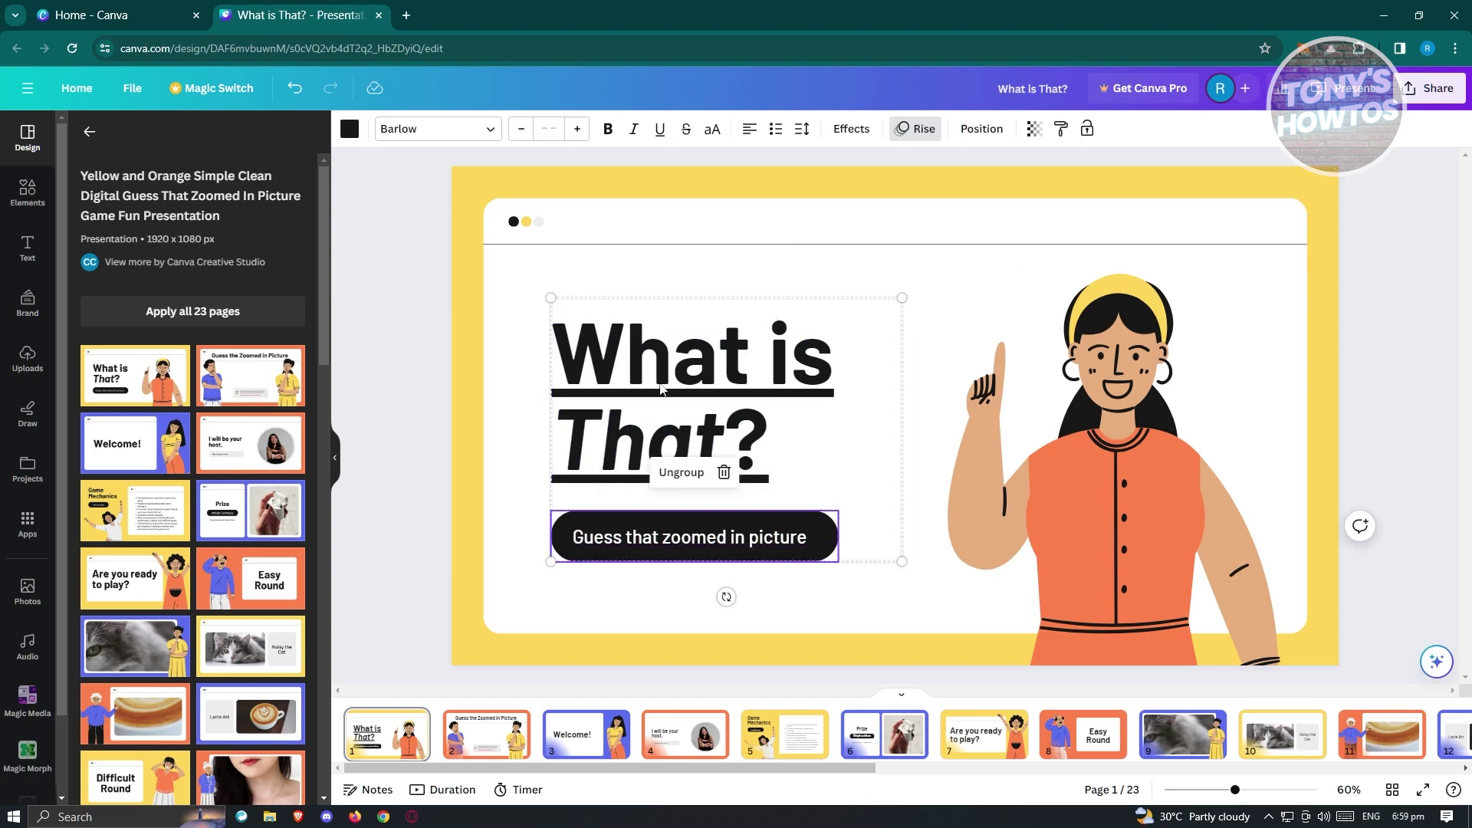
left_click(400, 401)
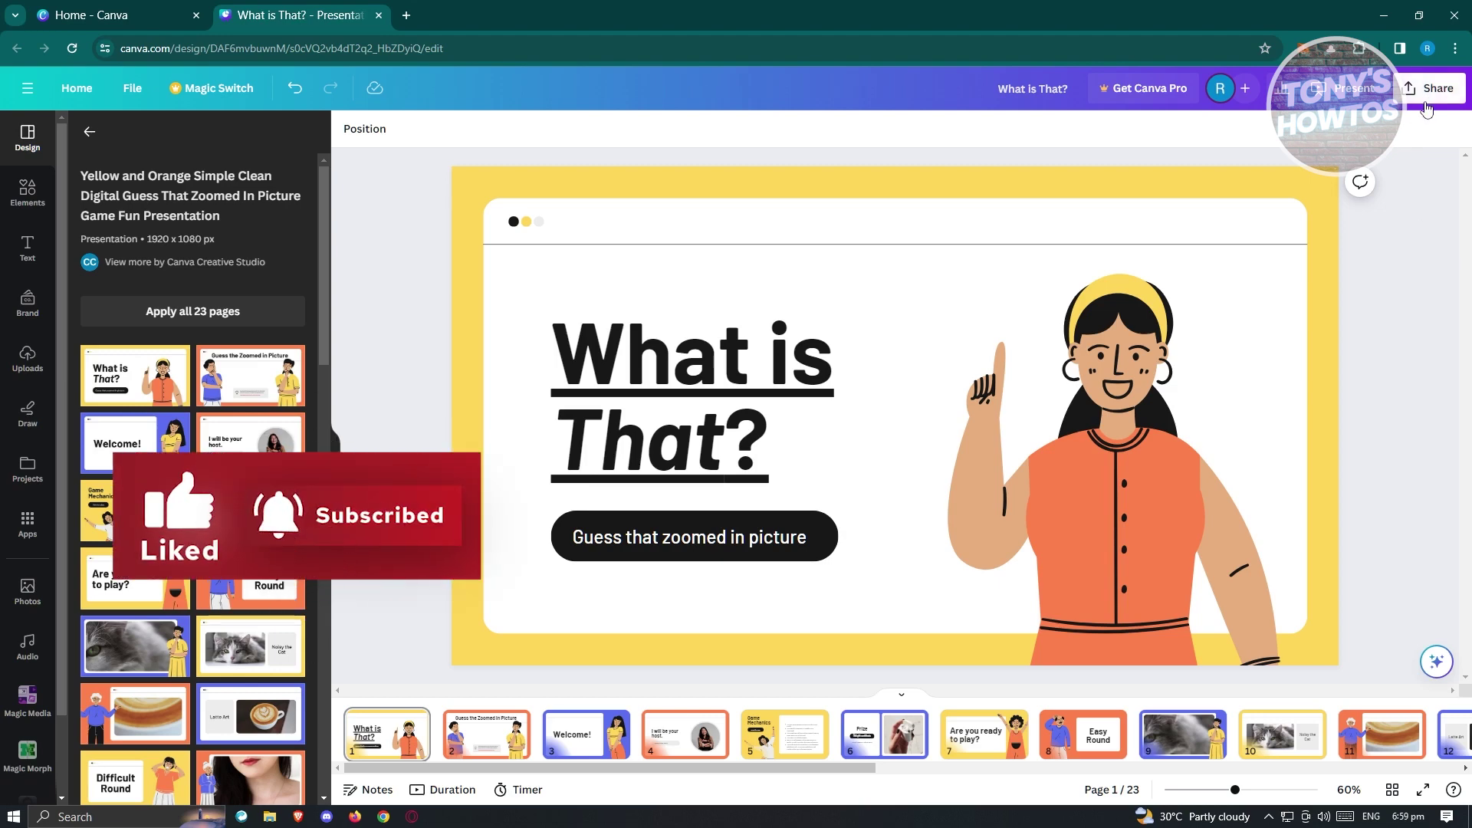
left_click(1401, 100)
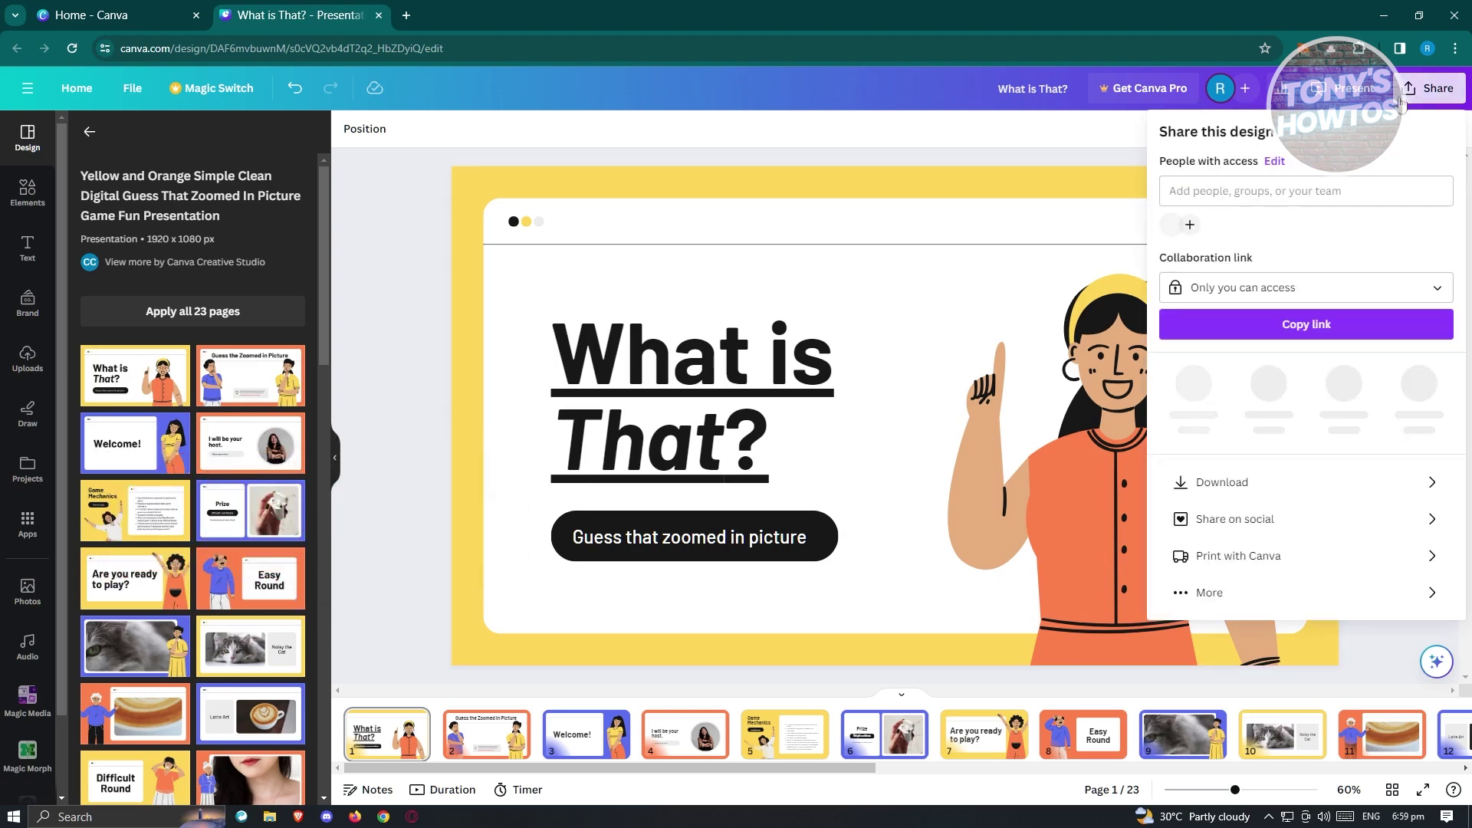
Download the presentation as a PDF Standard file
left_click(1257, 474)
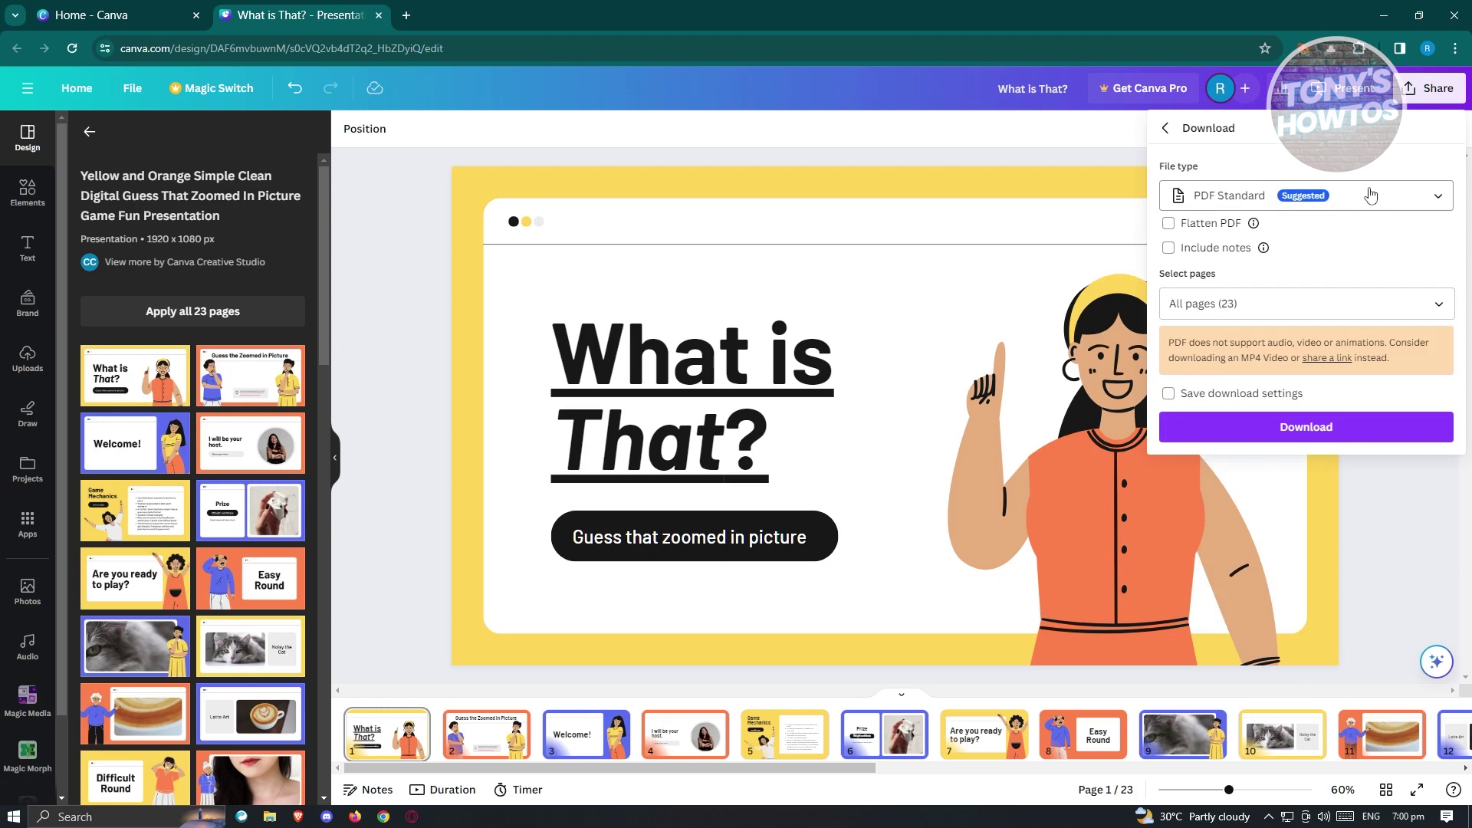
left_click(1270, 201)
scroll(1350, 269, "down", 1)
scroll(1349, 276, "up", 1)
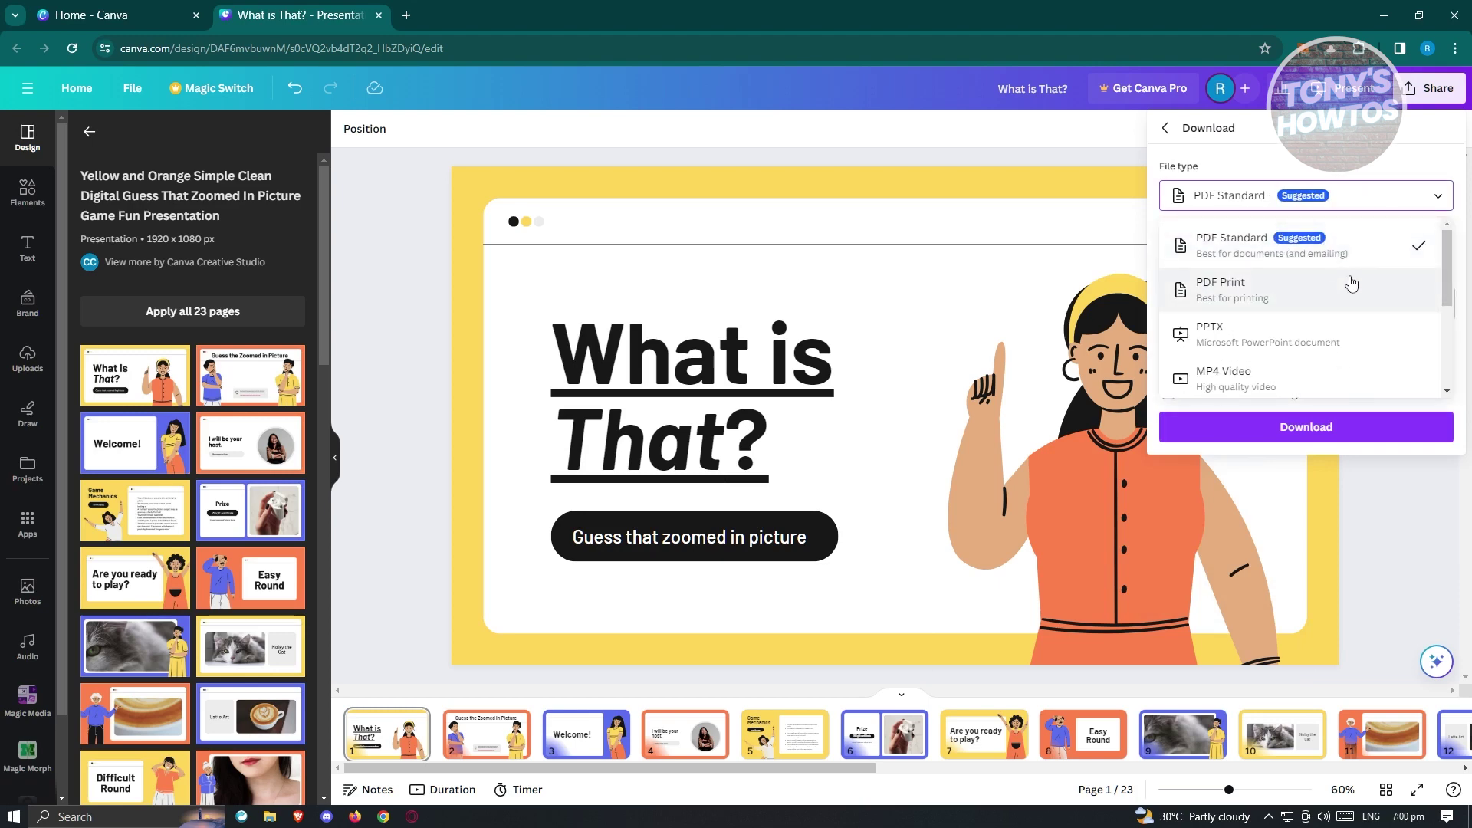
scroll(1377, 281, "down", 1)
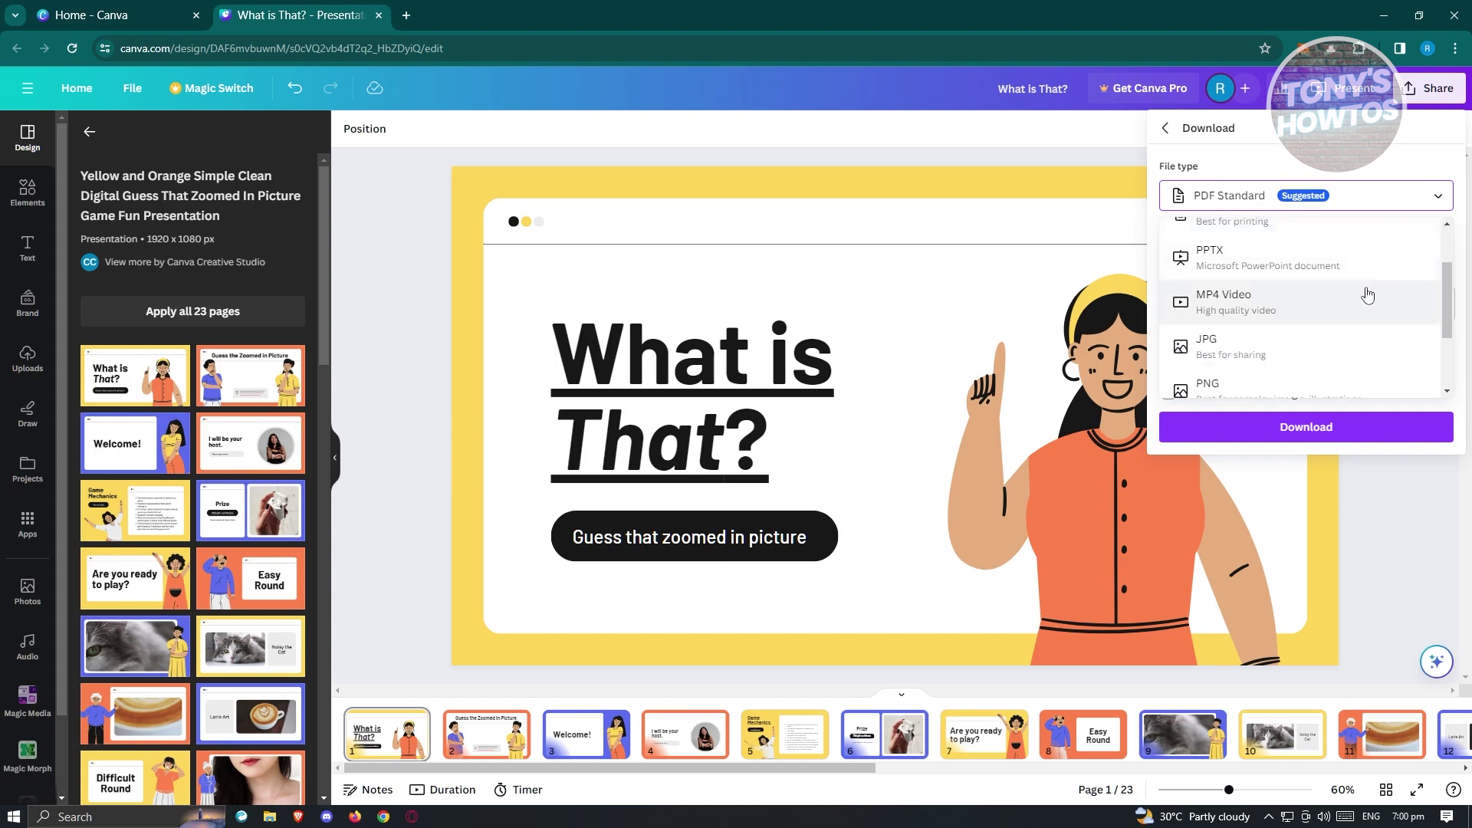
scroll(1304, 318, "down", 1)
scroll(1296, 322, "down", 1)
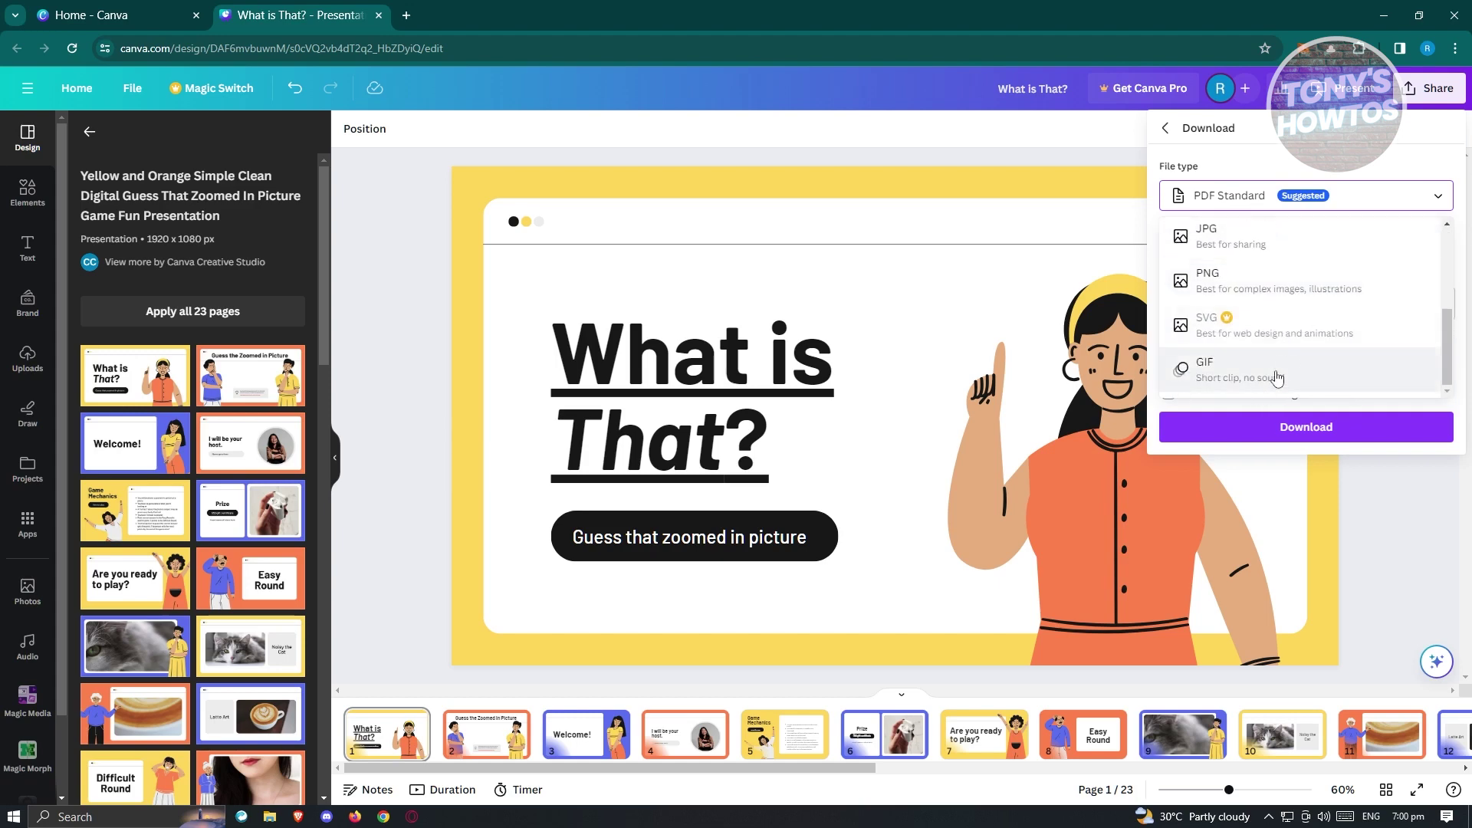
scroll(1286, 358, "up", 3)
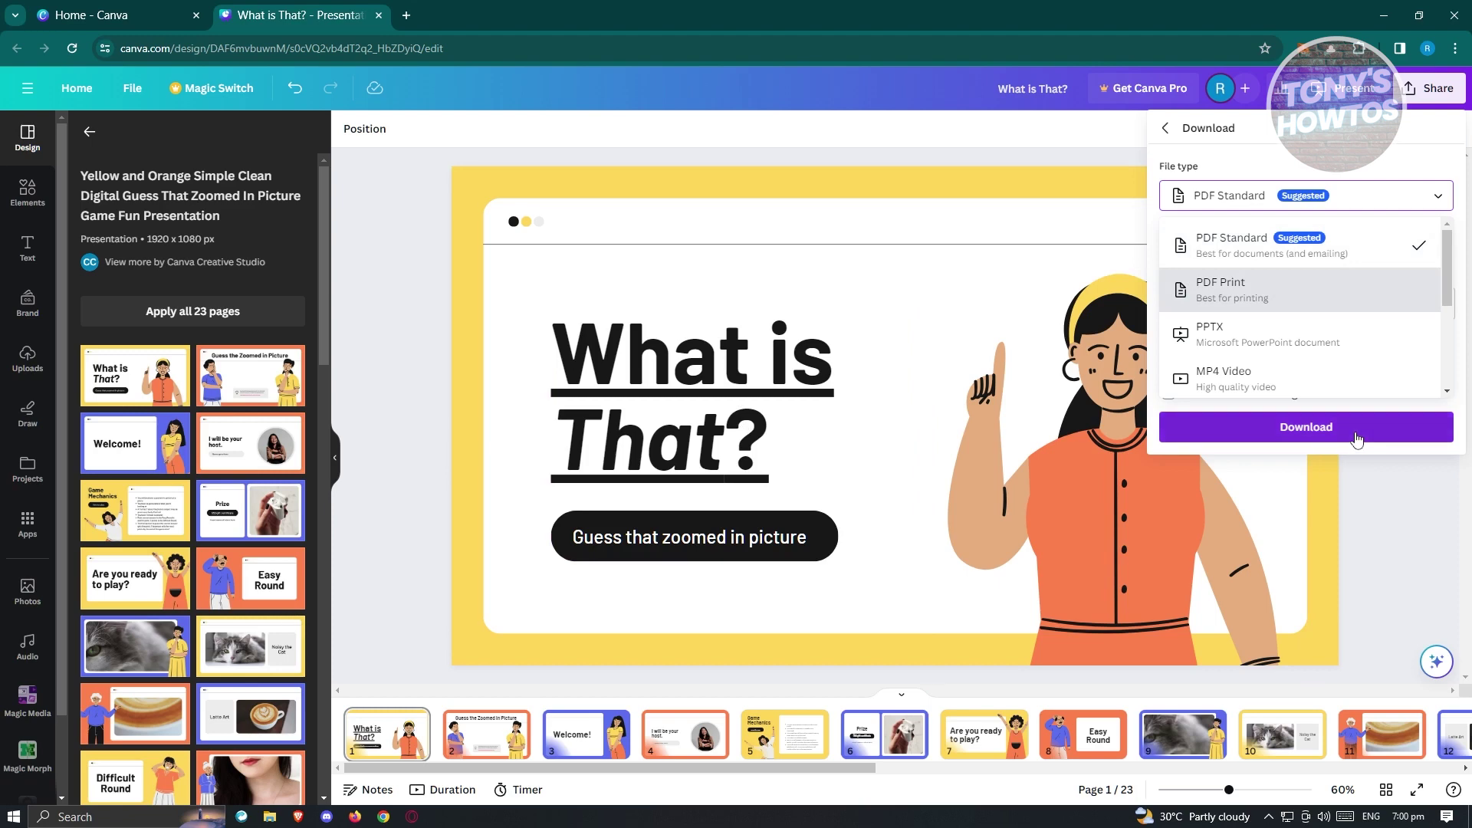
left_click(1270, 251)
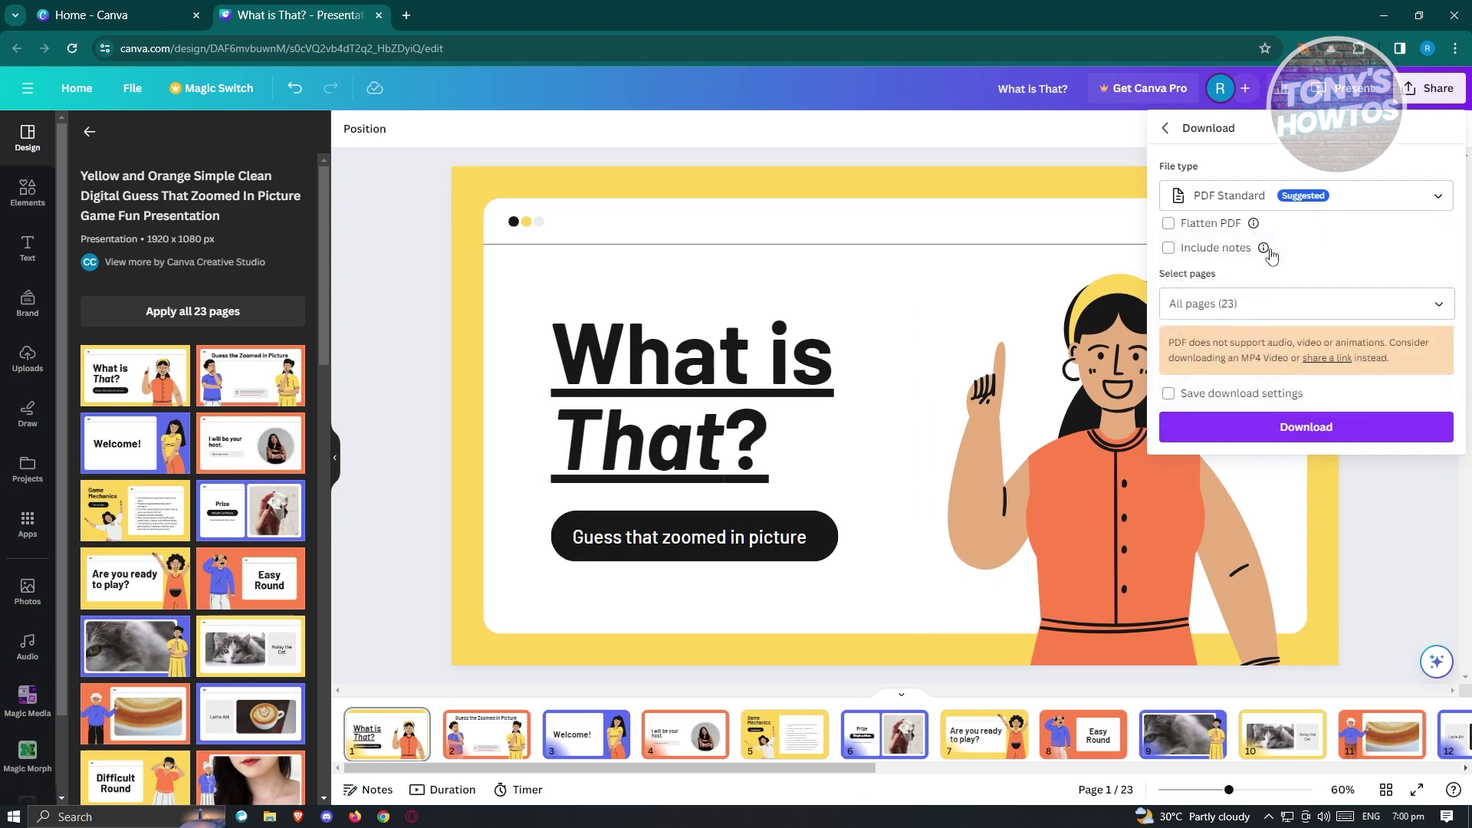
left_click(1266, 434)
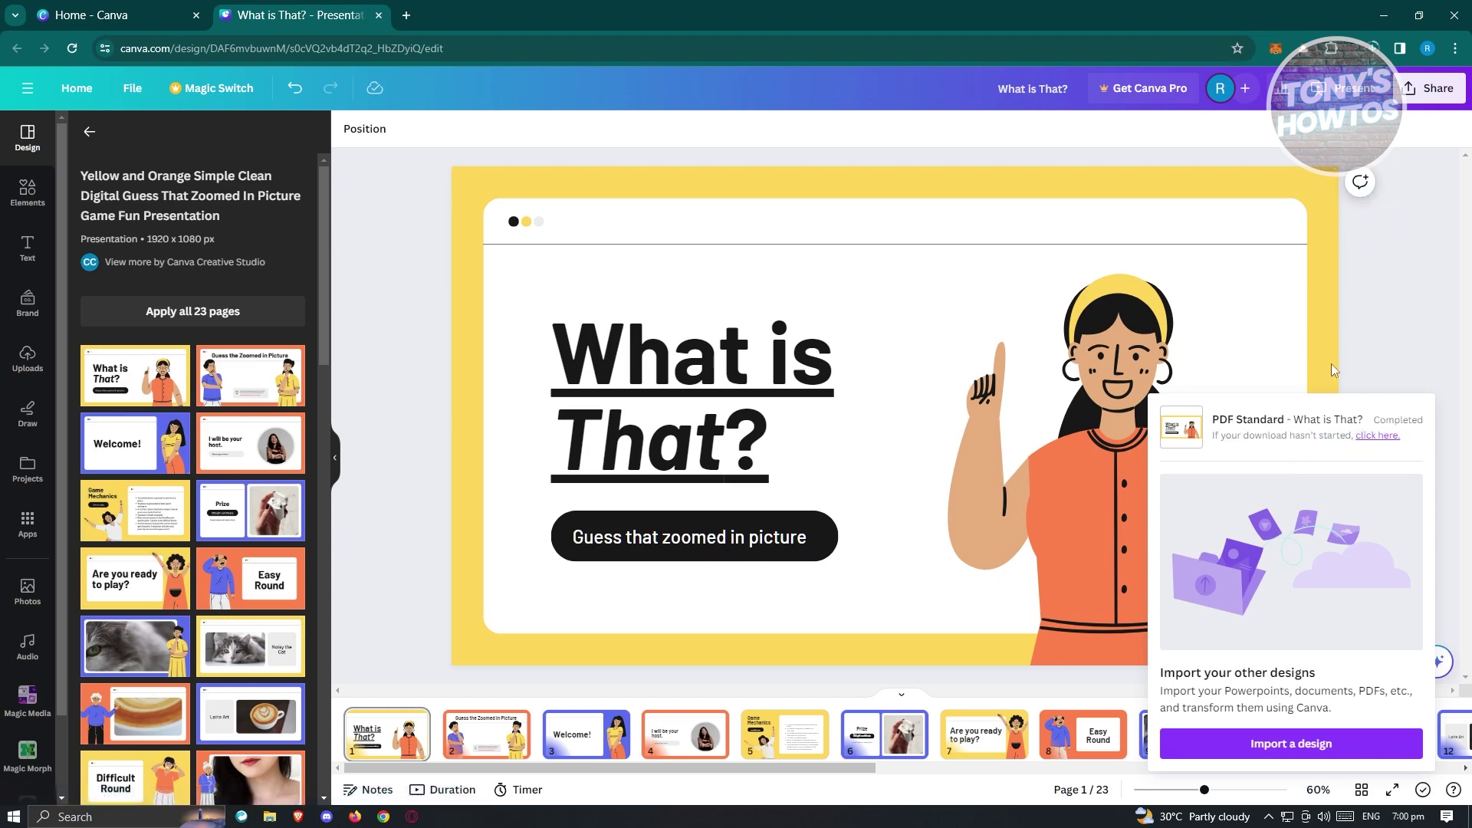
Open the downloaded What is That.pdf from the Downloads folder
left_click(1372, 51)
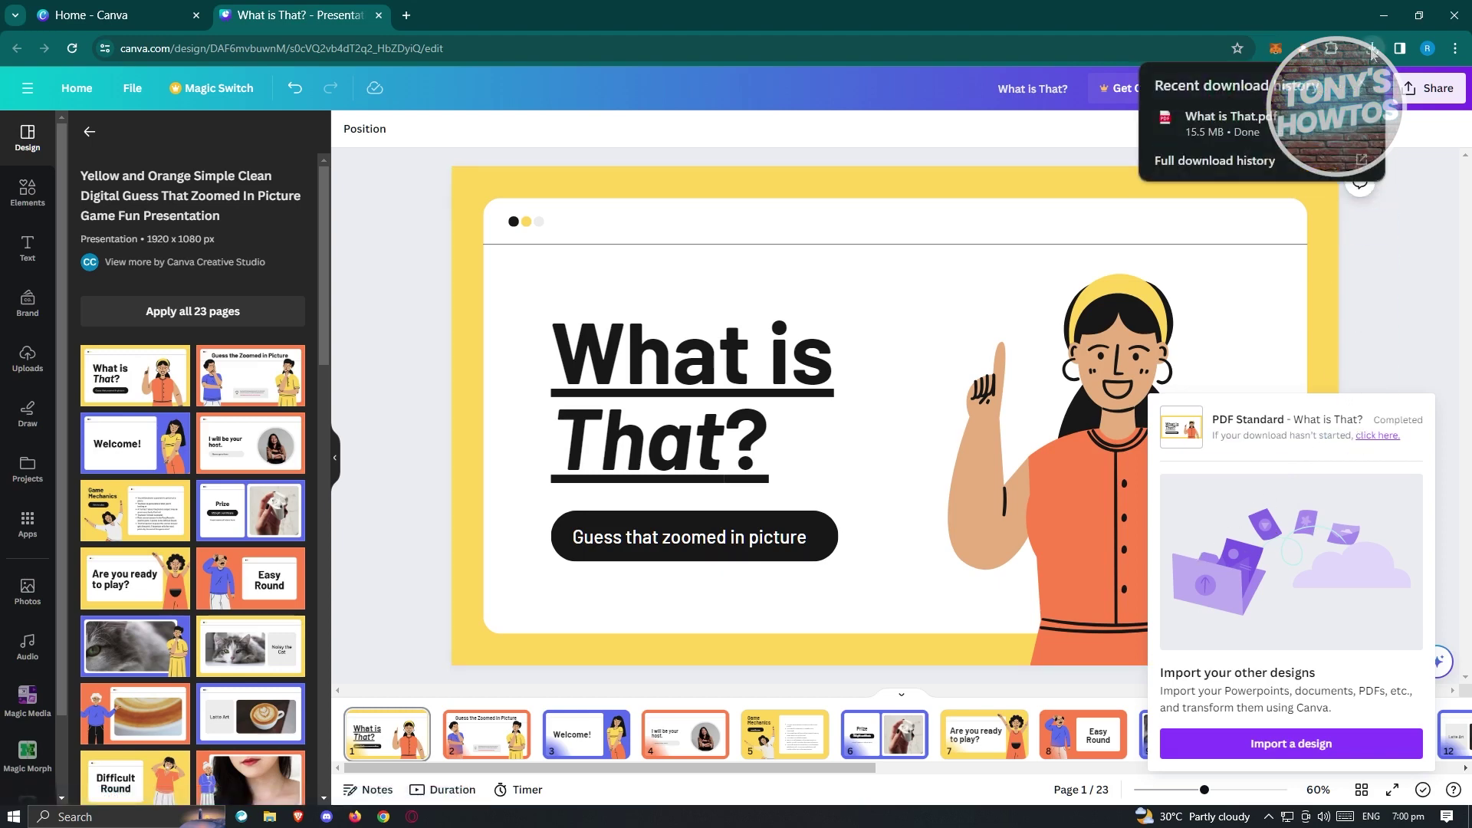
left_click(1338, 125)
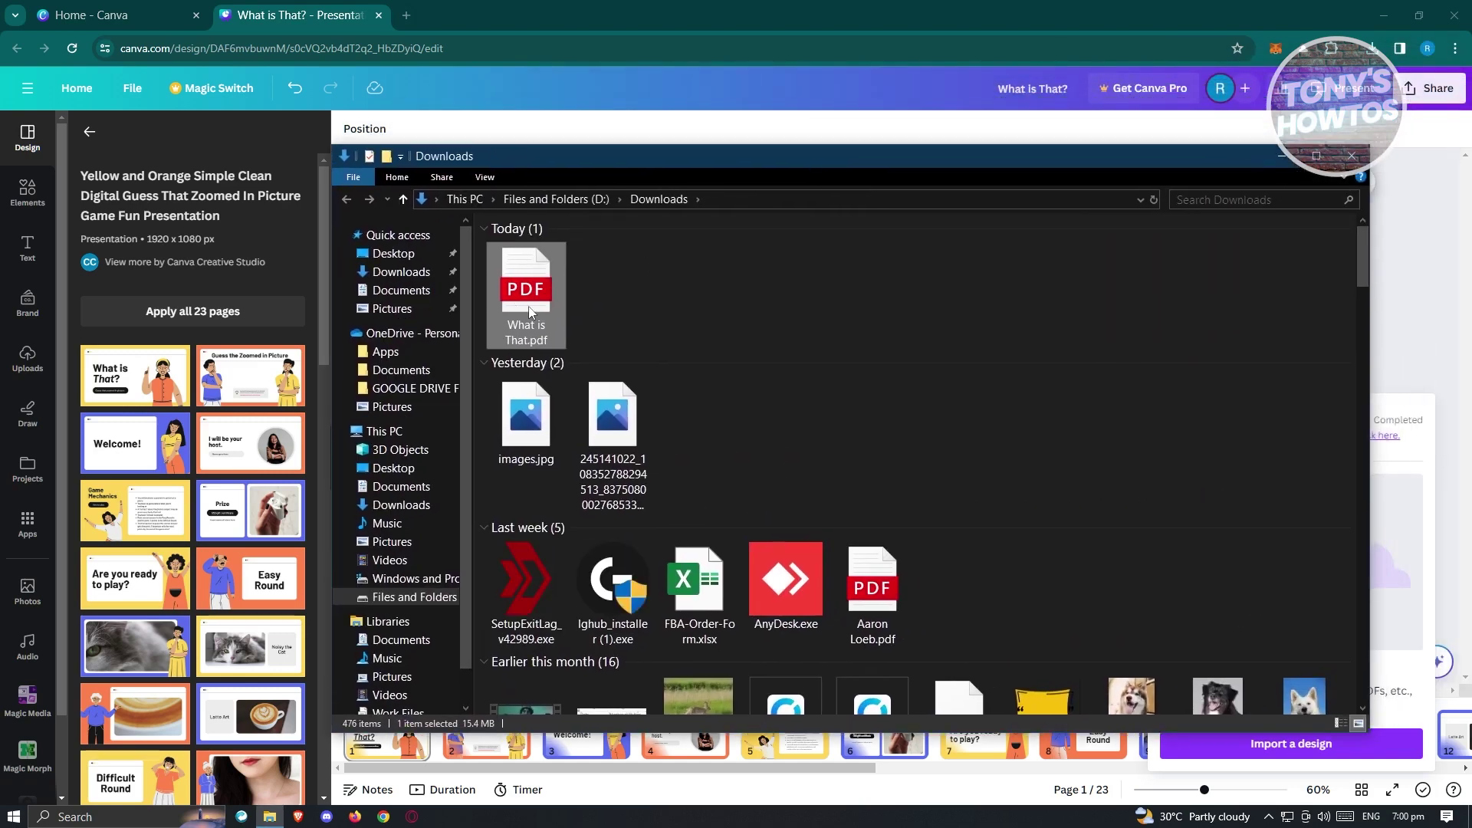
left_click(1288, 160)
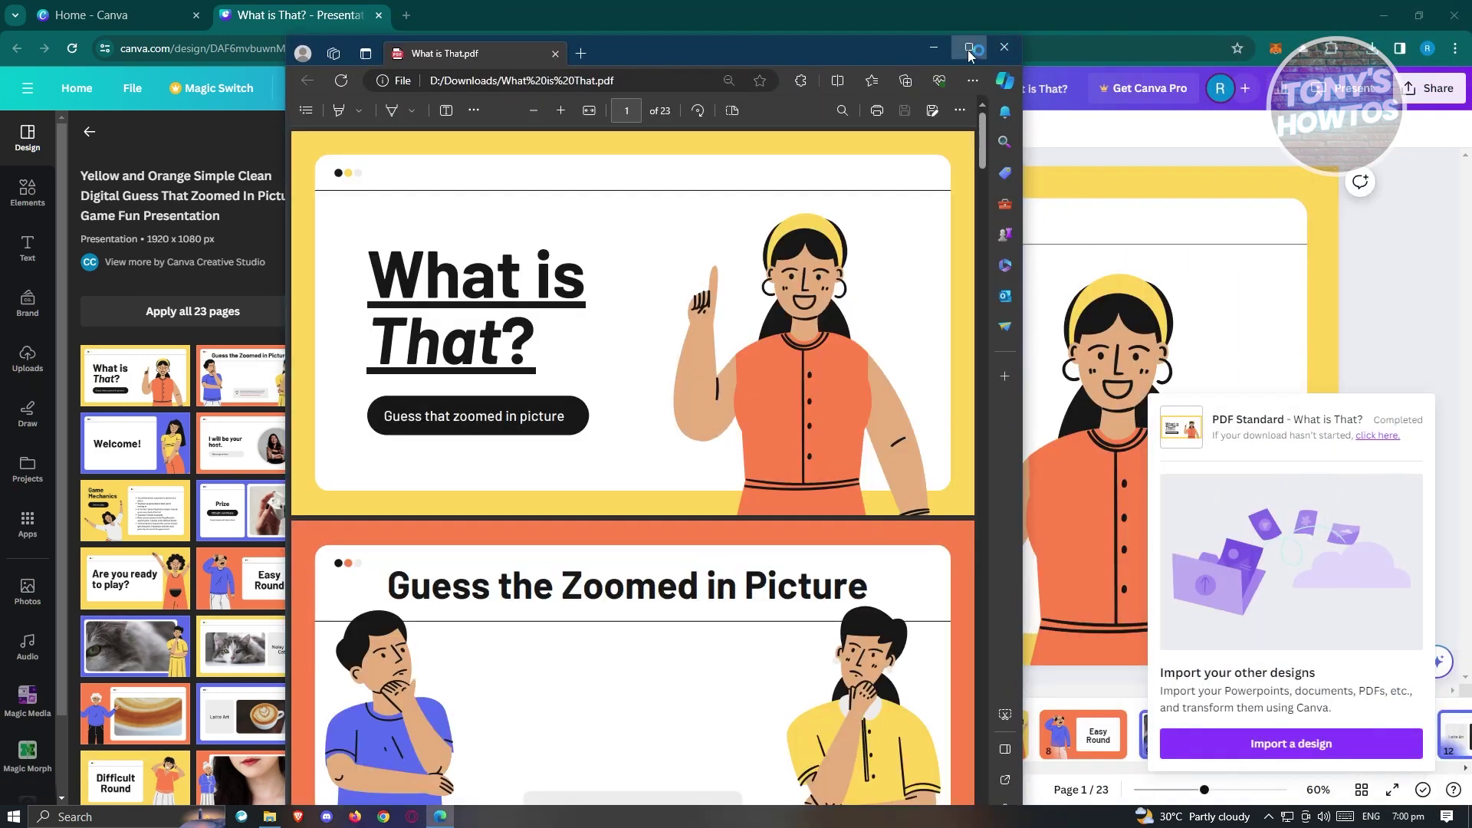
Maximize the Edge PDF viewer, follow the title link to google.com, then close Edge
left_click(969, 47)
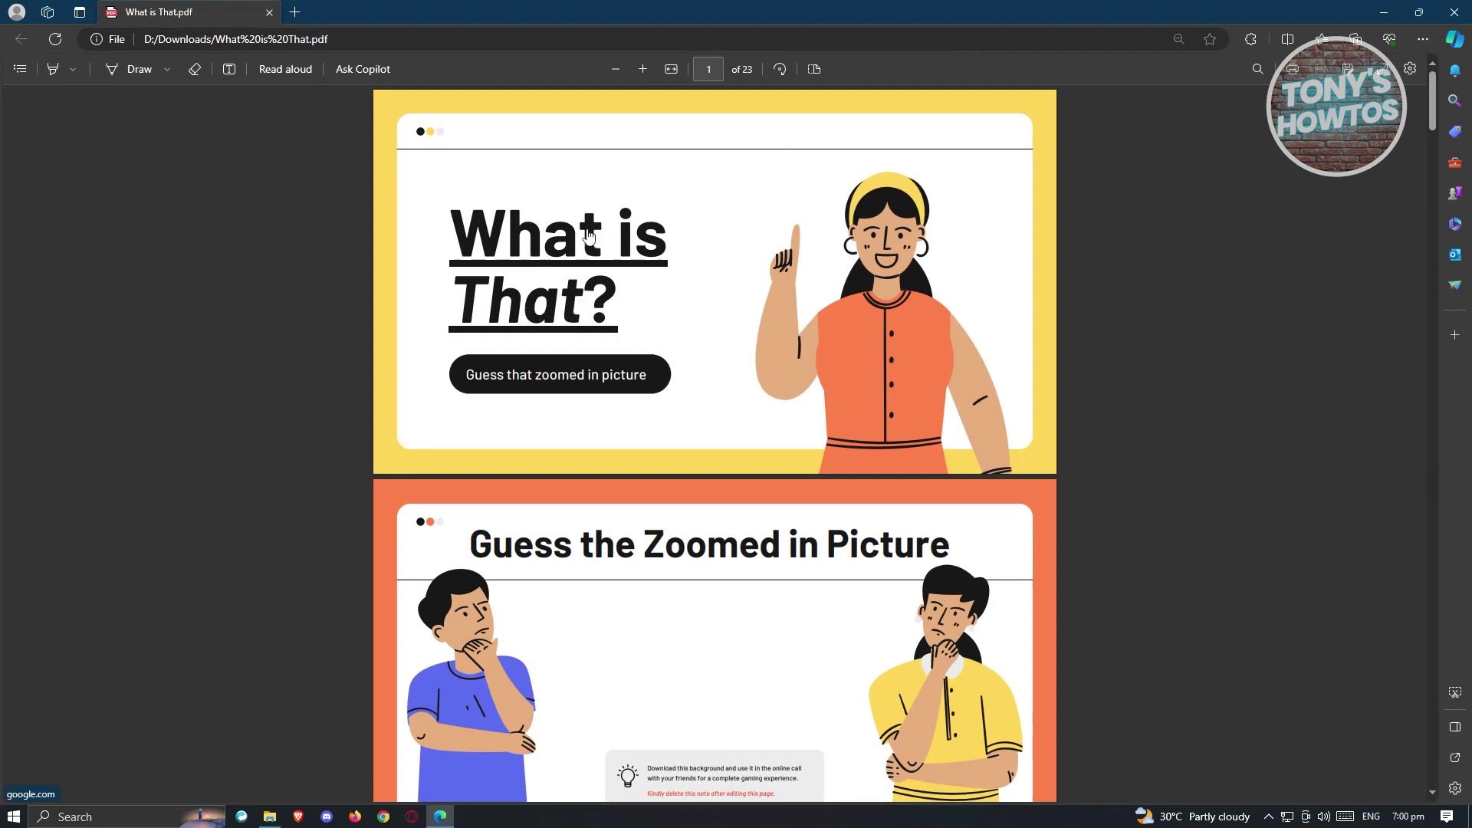
left_click(562, 252)
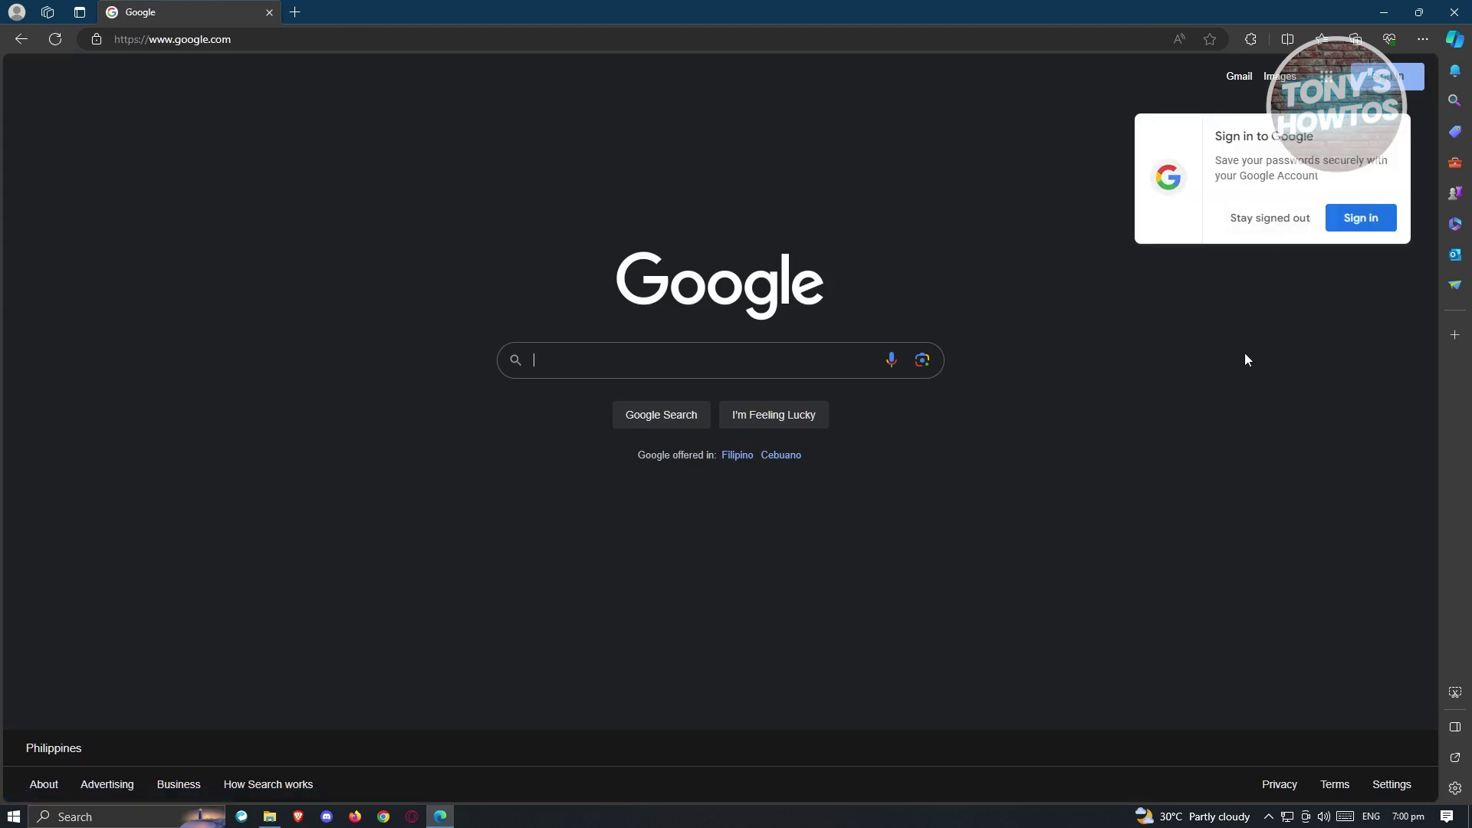
left_click(1455, 12)
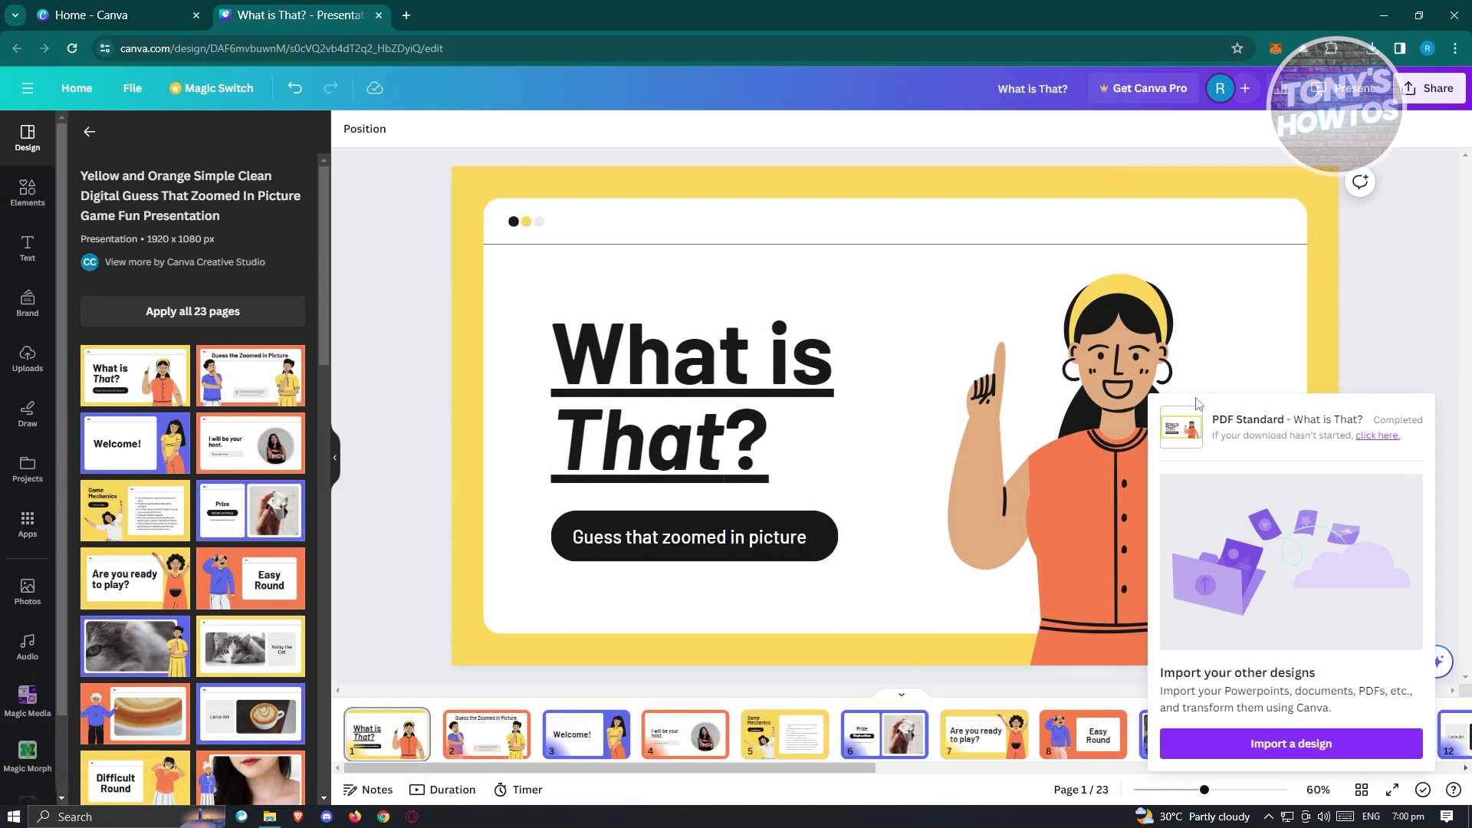